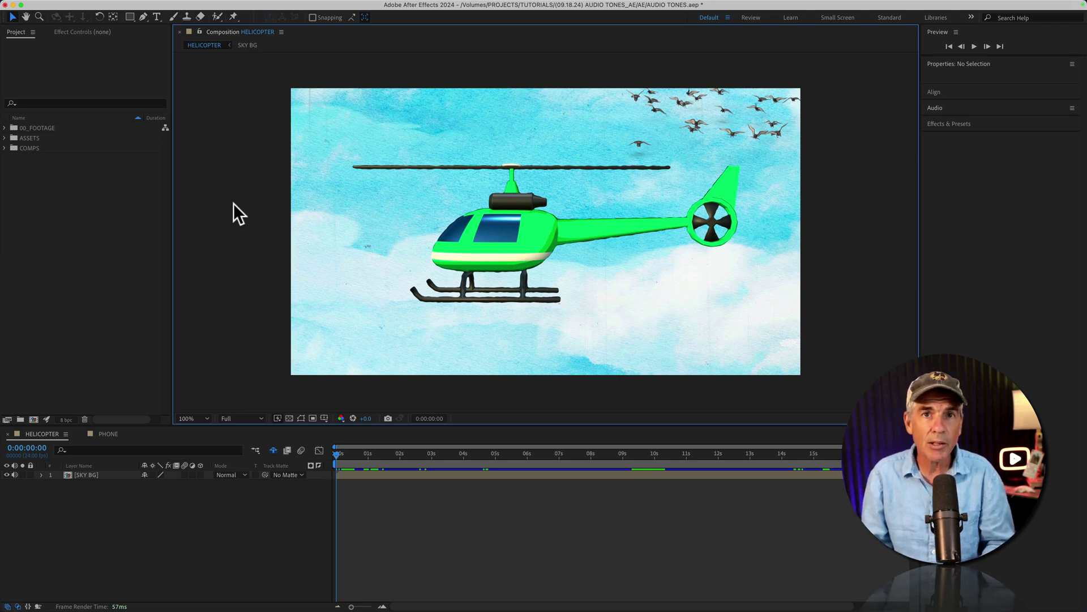
Step: Create a new adjustment layer above SKY BG with Opt+Cmd+Y and rename it SFX
right_click(226, 170)
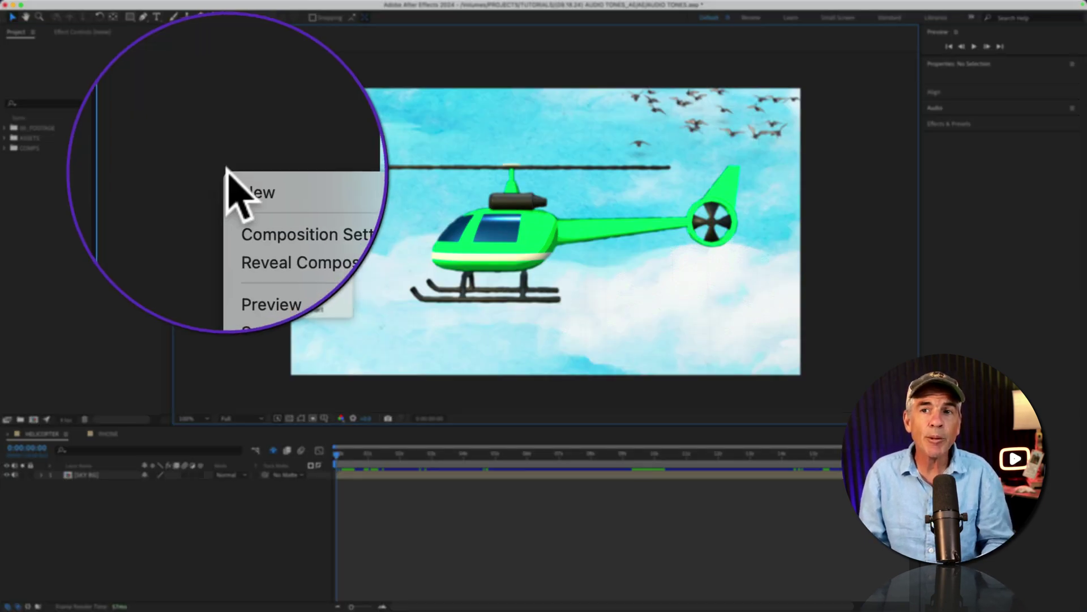
mouse_move(226, 173)
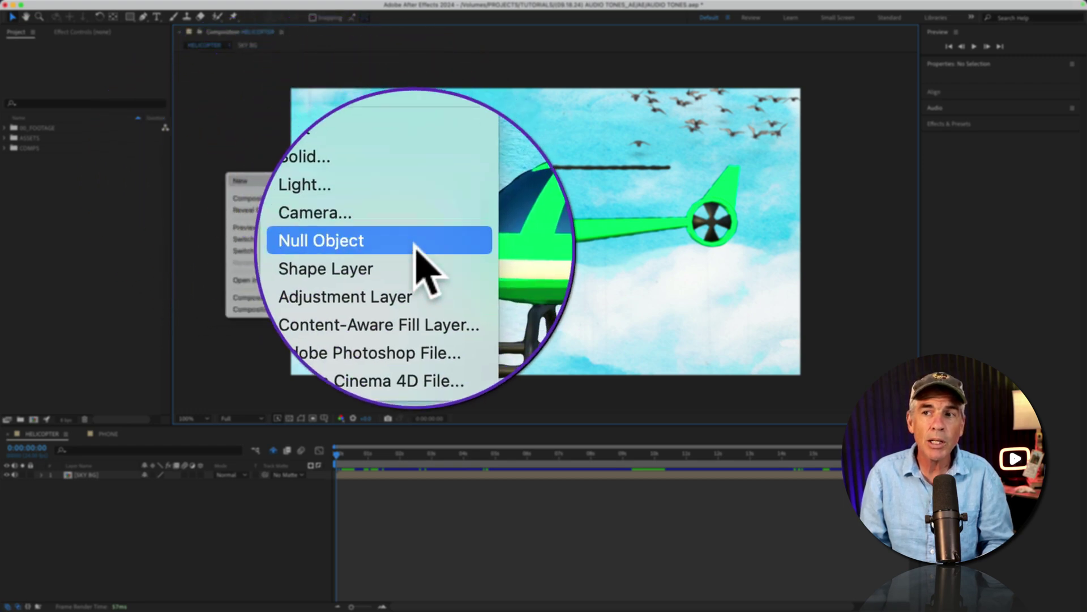
click(195, 448)
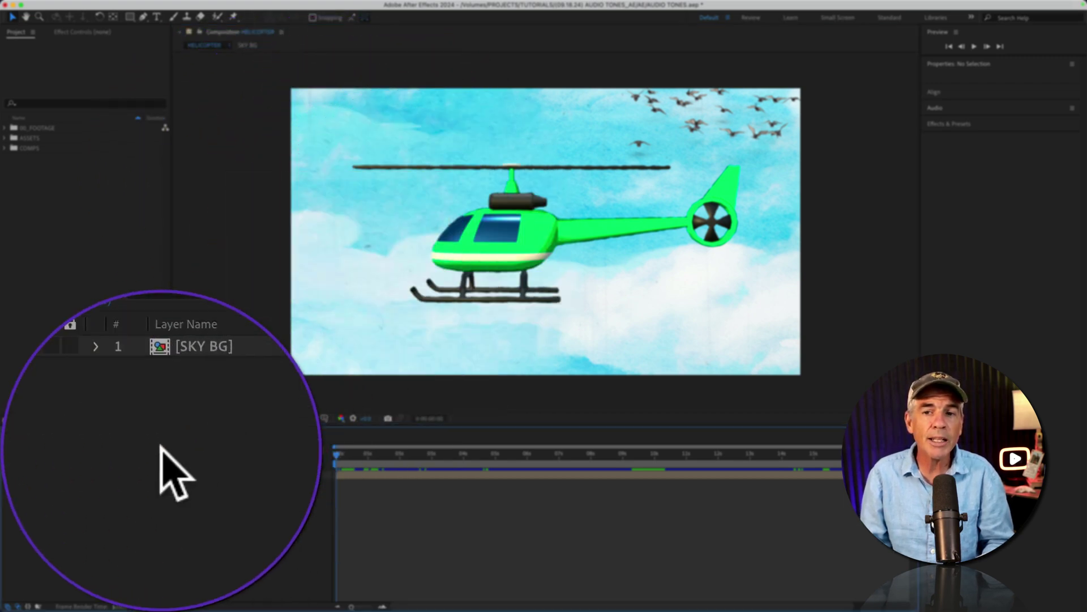
right_click(161, 448)
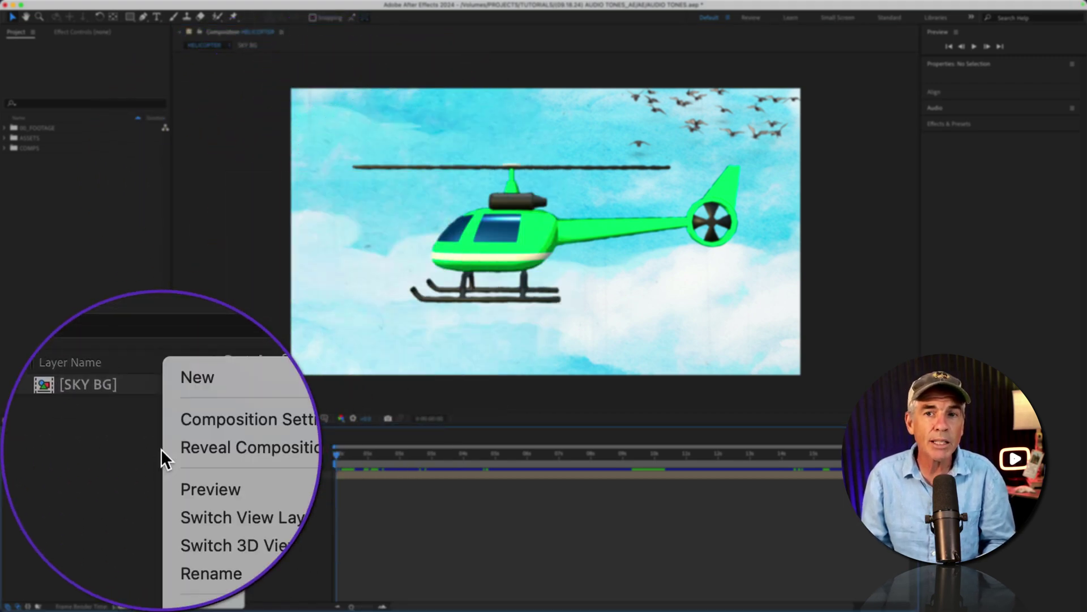
mouse_move(180, 448)
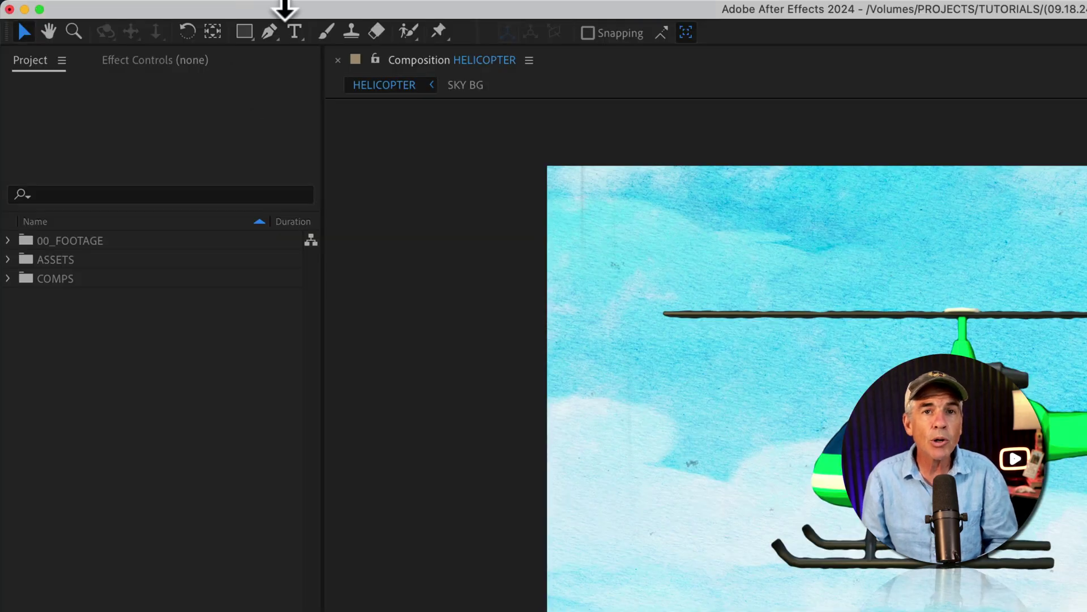
mouse_move(291, 11)
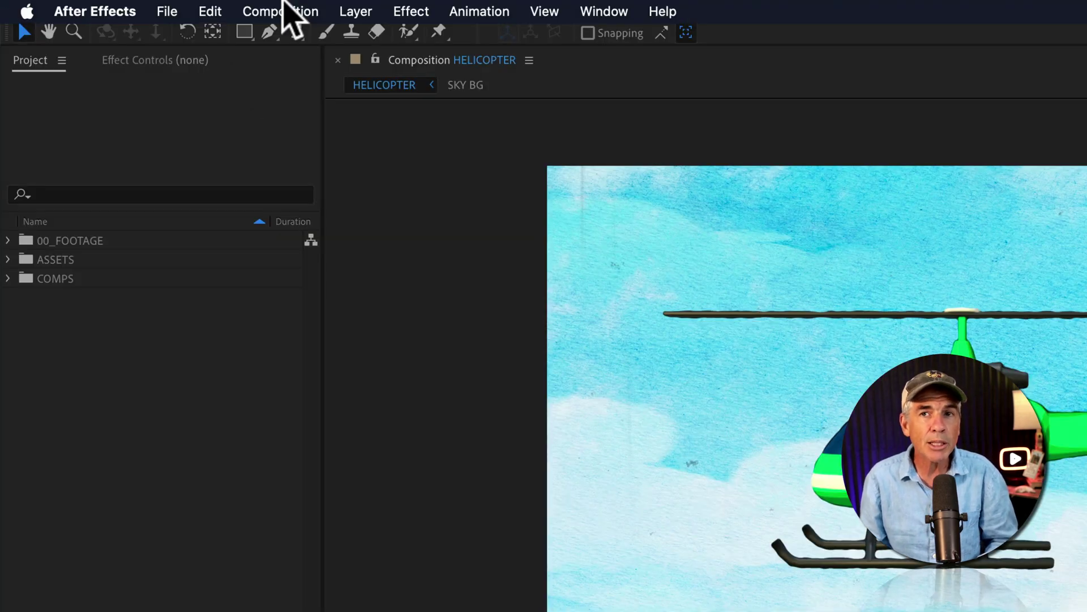
click(363, 12)
mouse_move(539, 40)
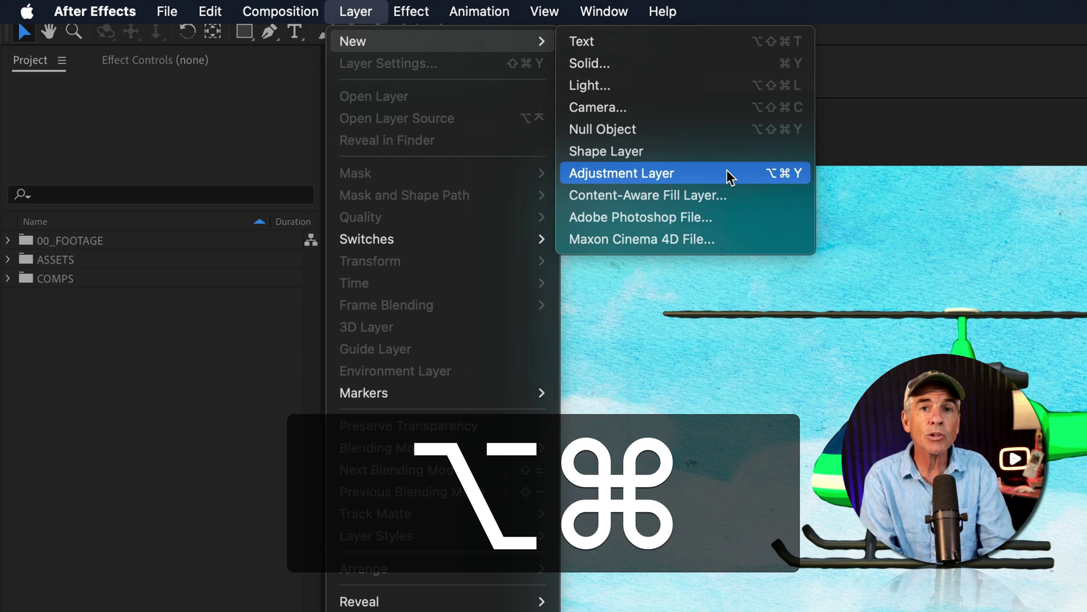
key(alt+super+y)
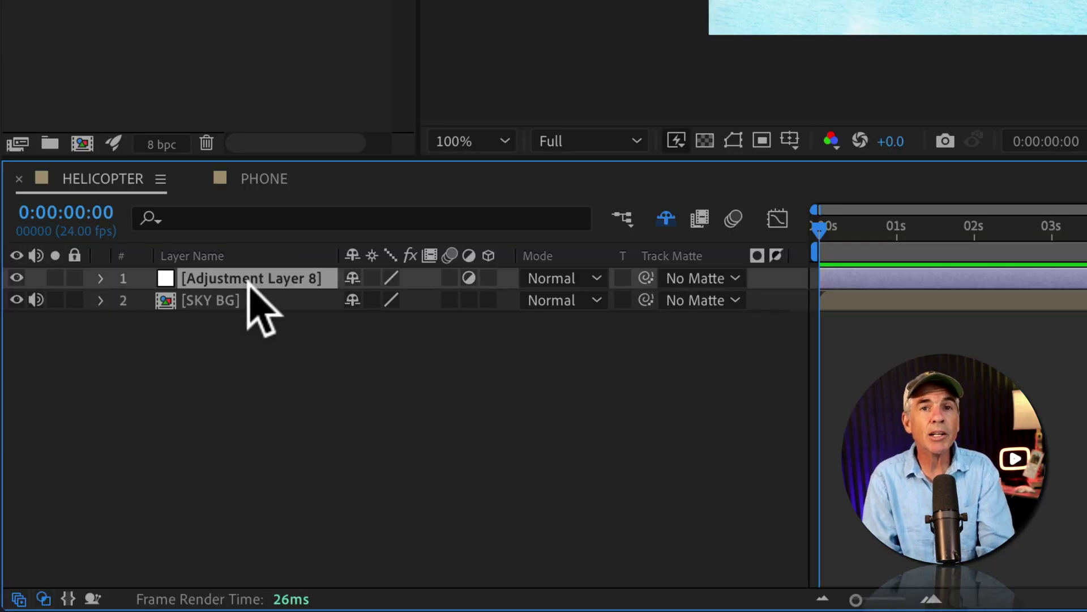
key(Return)
text(S)
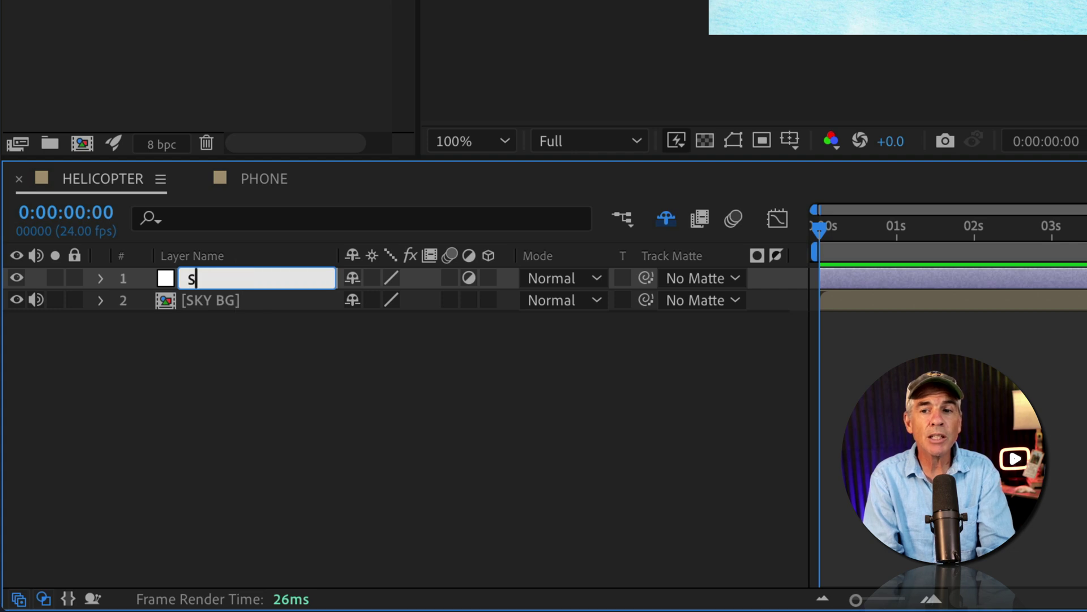
text(FX)
key(Return)
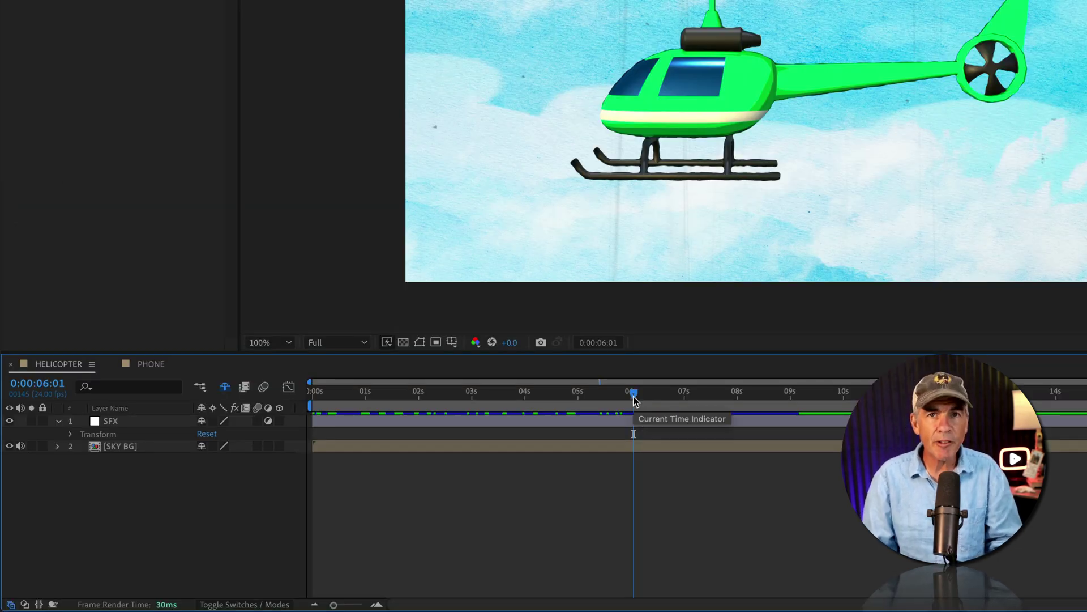
Step: Return the playhead to the start of the comp and select the SFX layer
drag(633, 392, 628, 390)
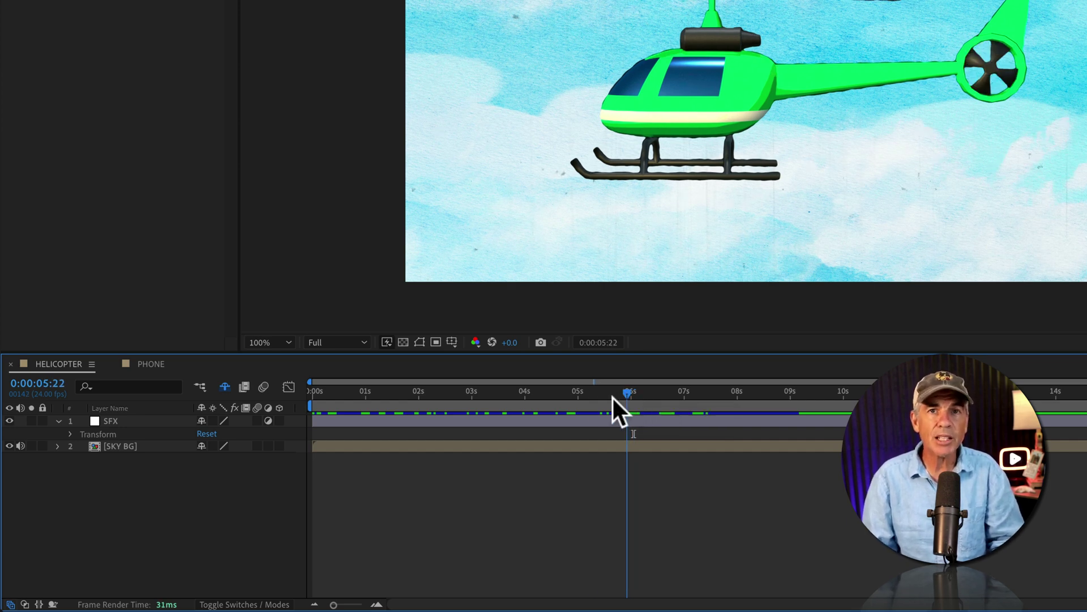
key(Home)
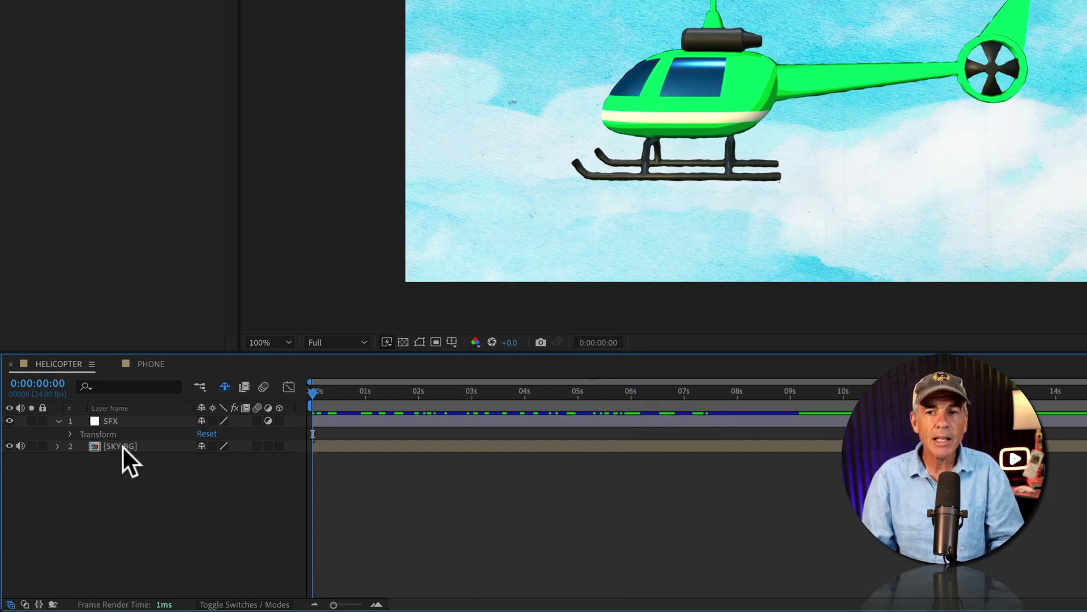
click(120, 420)
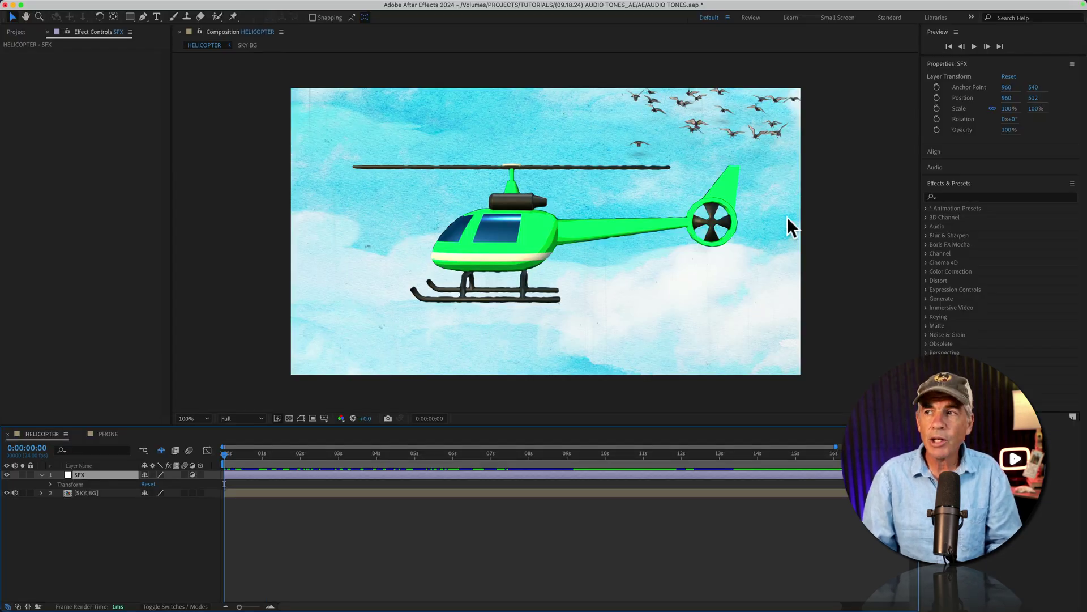
Step: Bring up Effects & Presets, expand the Audio category and highlight Tone
click(967, 185)
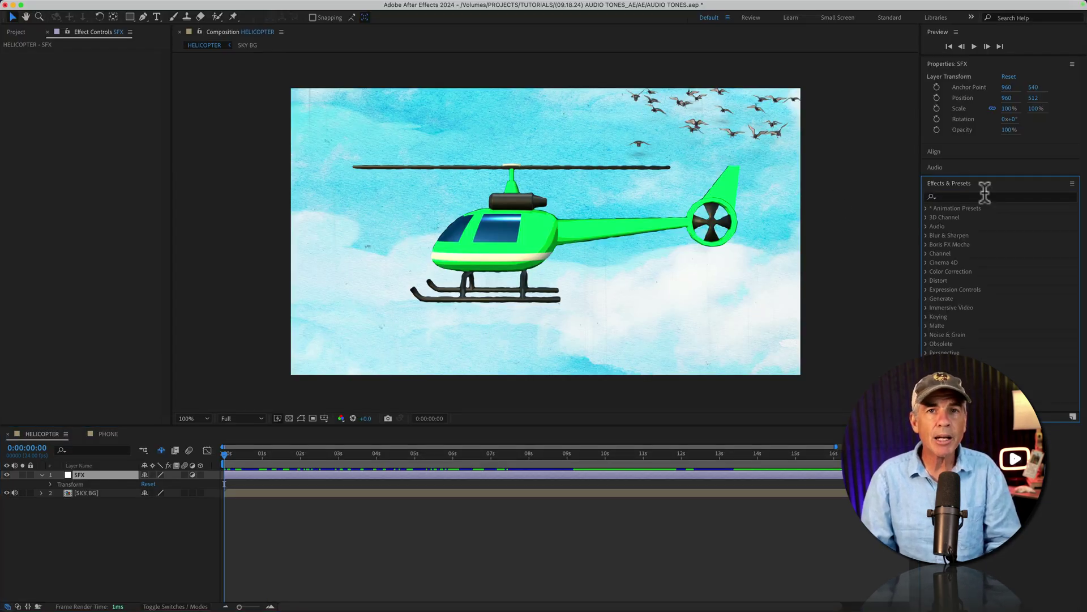
click(321, 6)
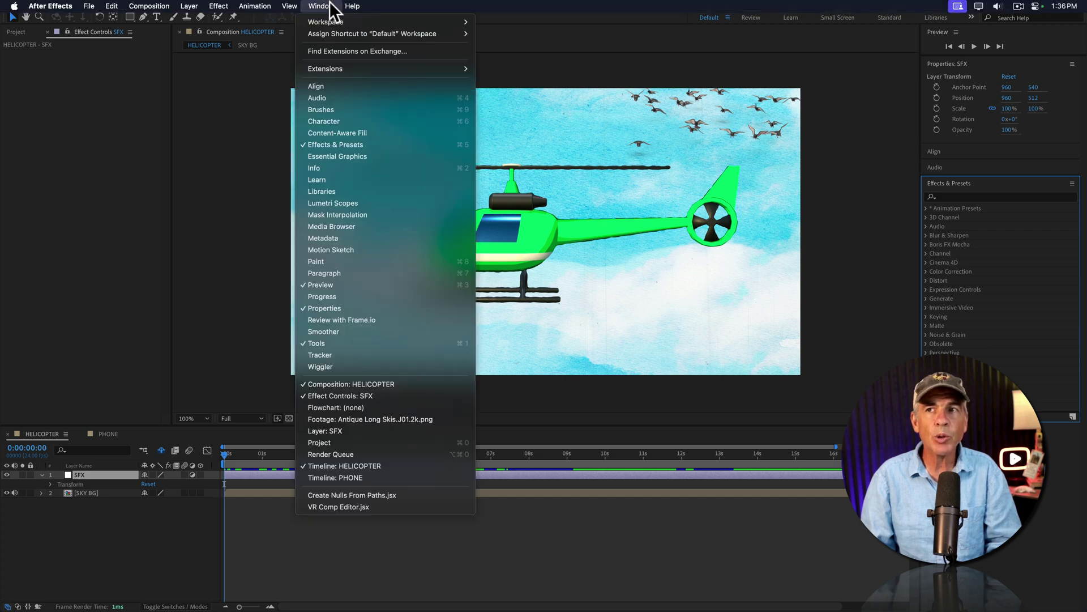
click(419, 144)
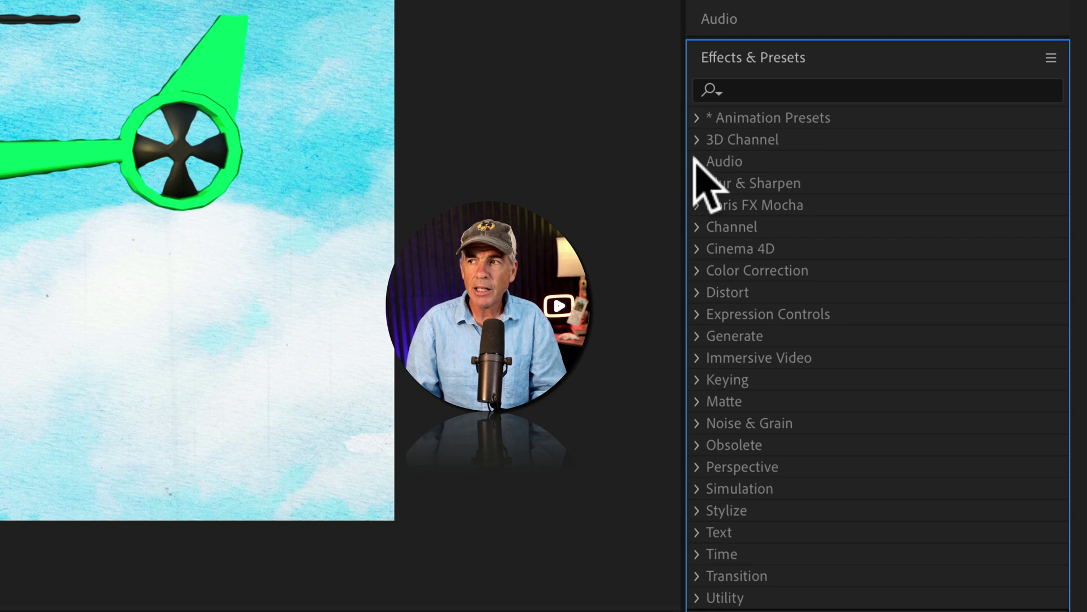
click(927, 226)
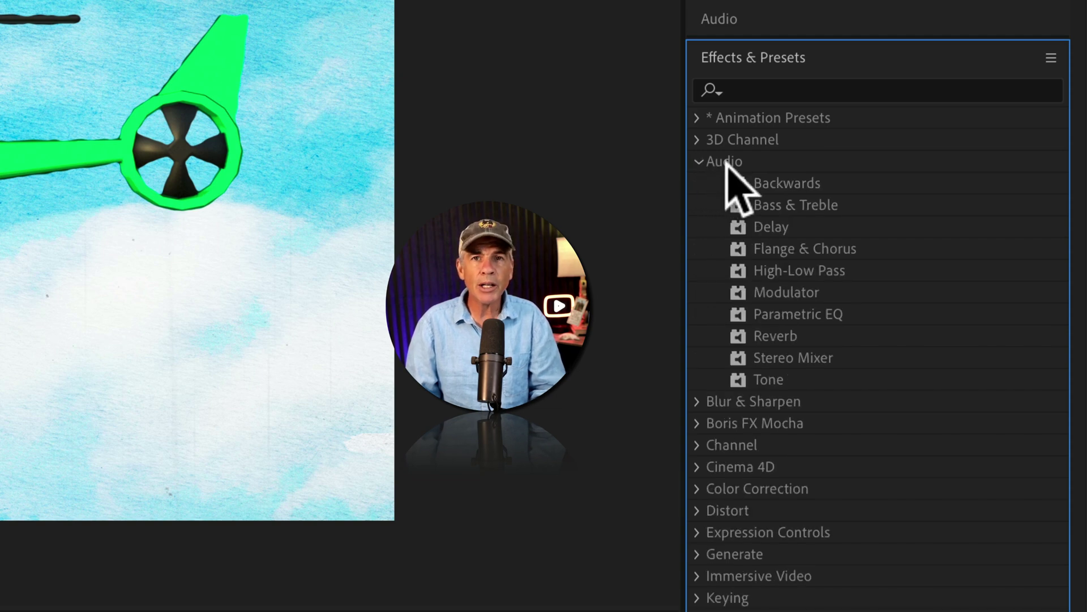
click(810, 379)
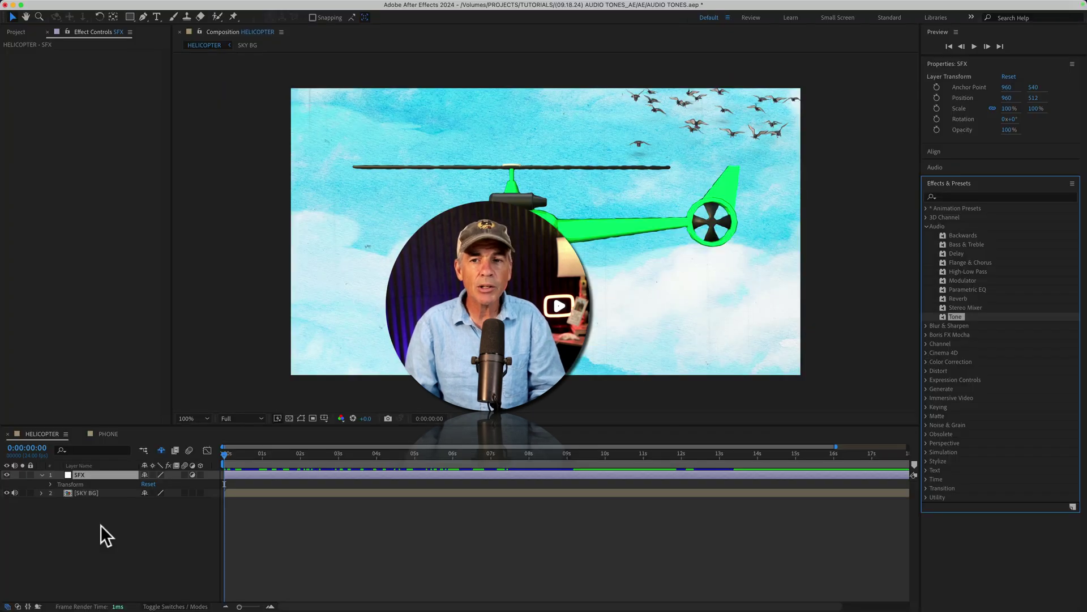
Step: Select SFX and apply the Tone effect from Effect > Audio
click(101, 526)
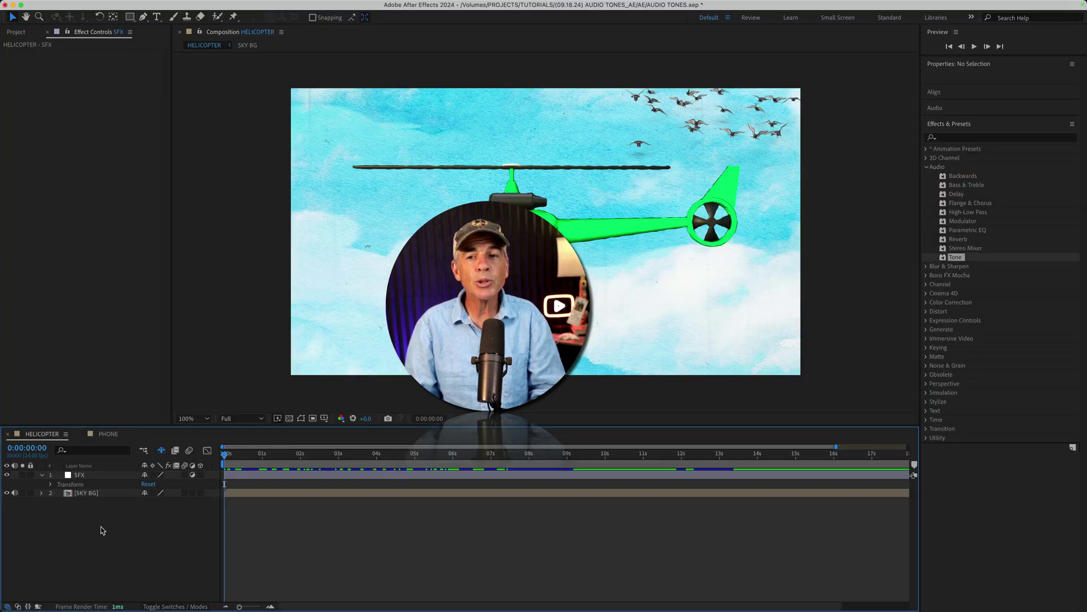
click(56, 484)
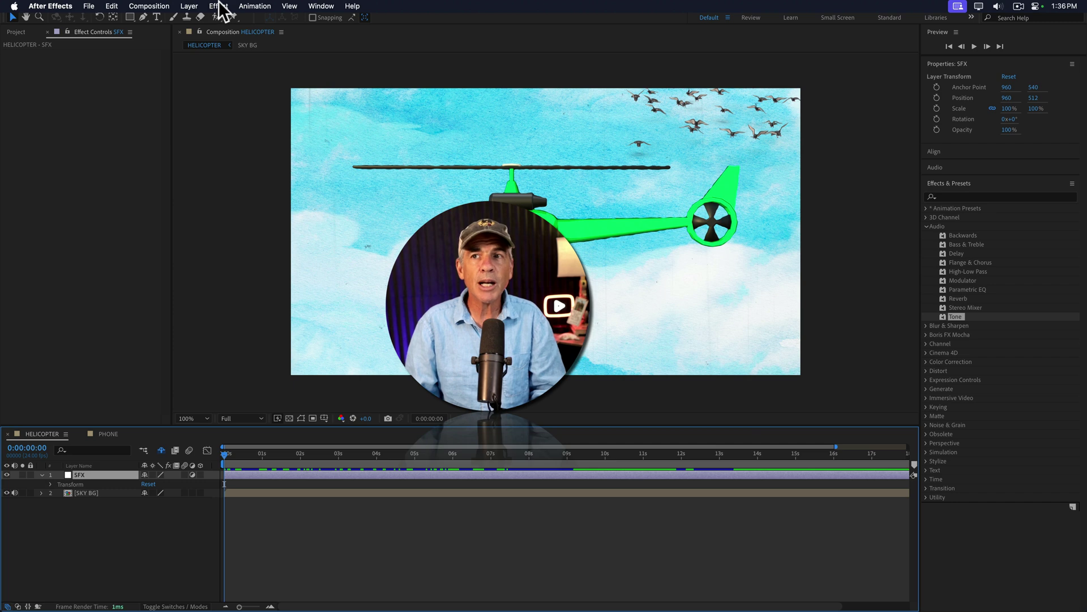
click(220, 6)
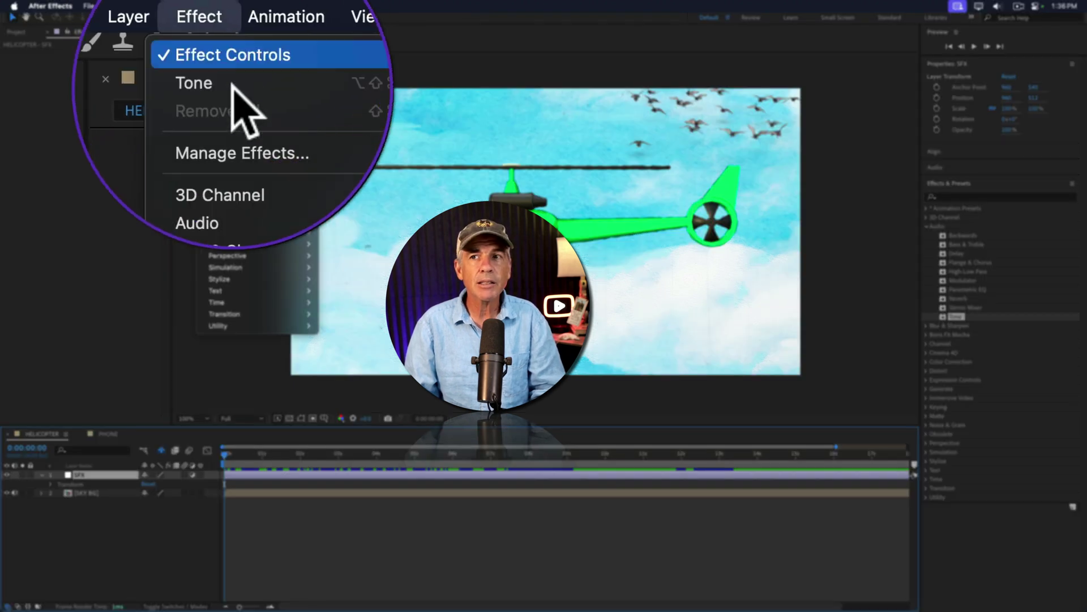
mouse_move(227, 92)
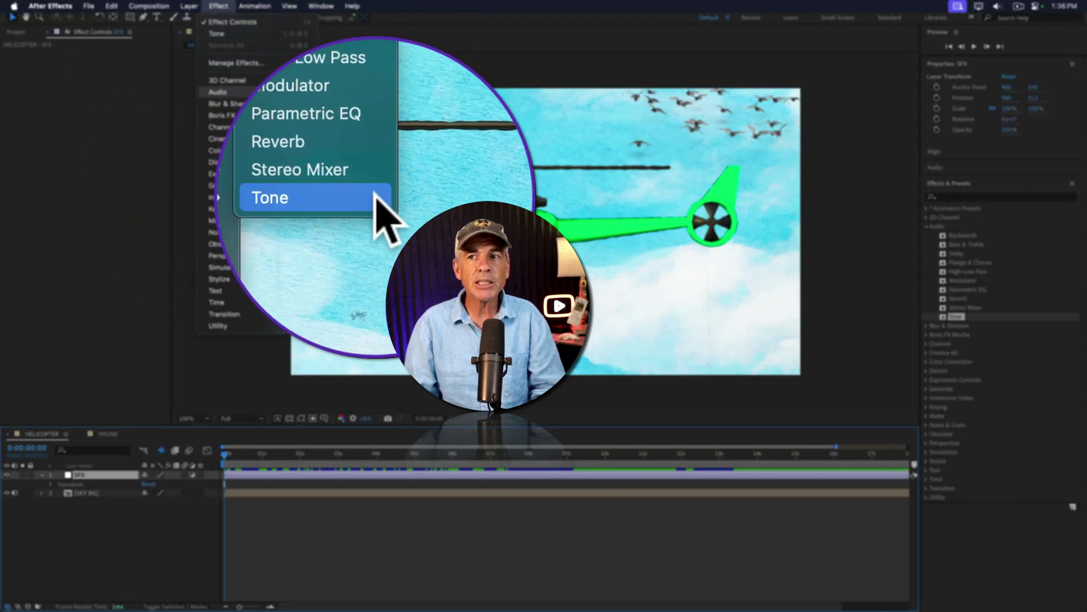
click(373, 198)
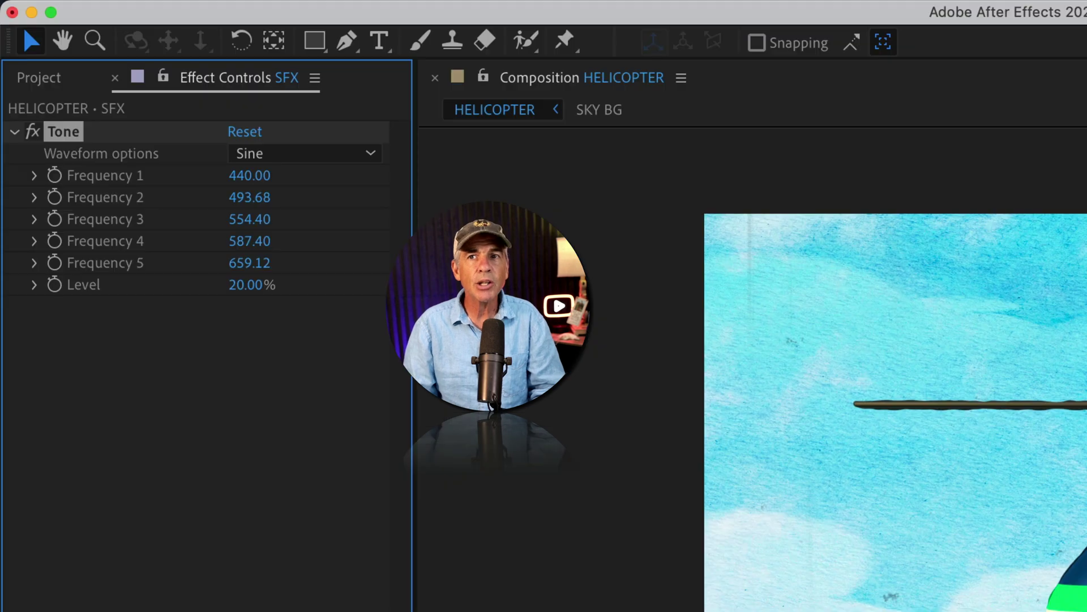
click(92, 318)
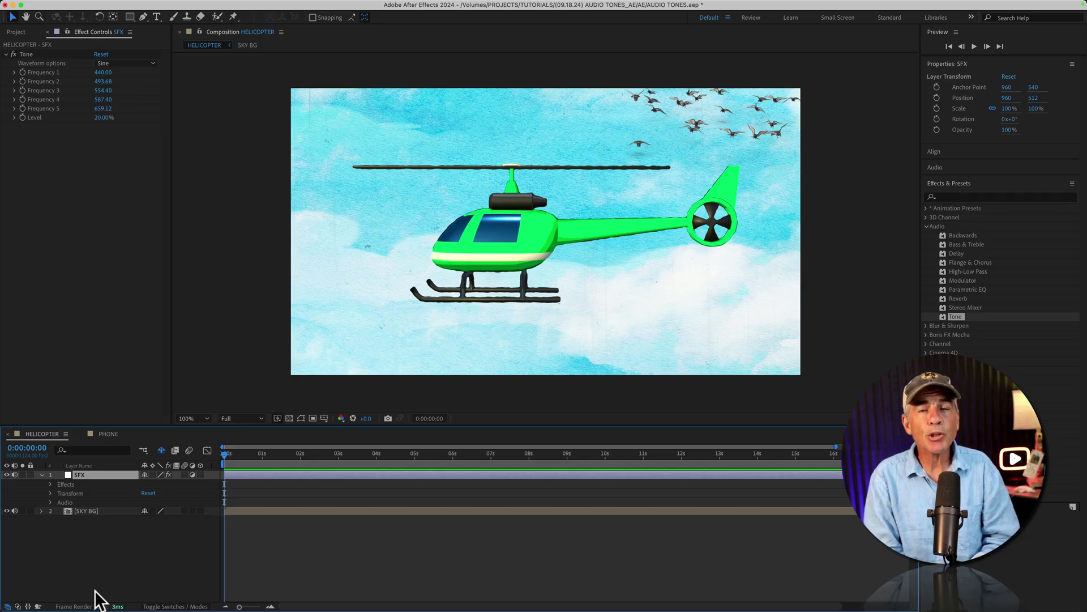
Step: Preview the comp, then set Tone's Frequency 1 to 4450
click(46, 151)
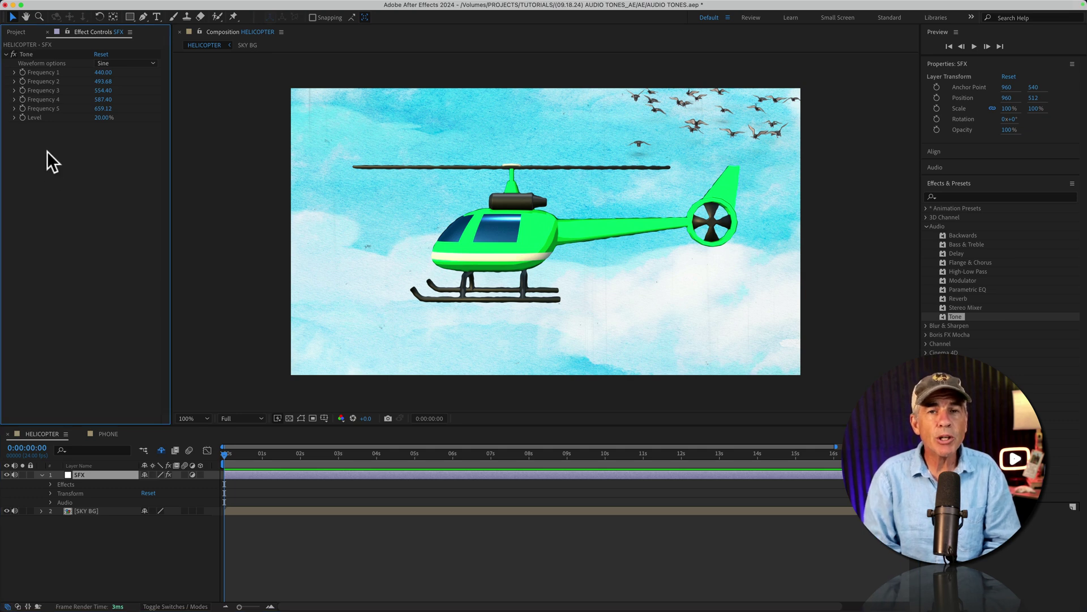
key(space)
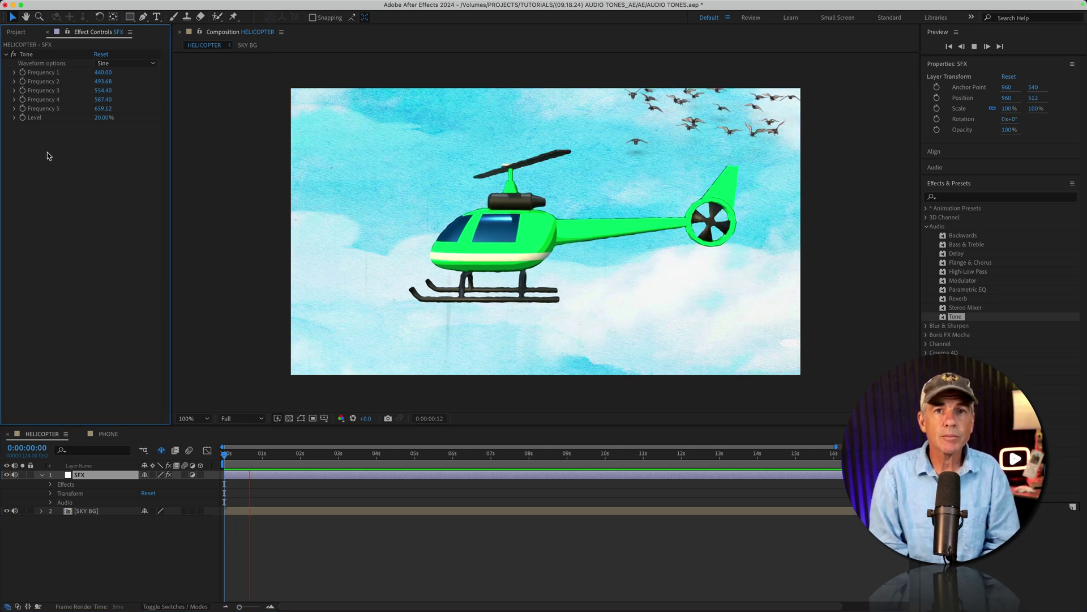
key(space)
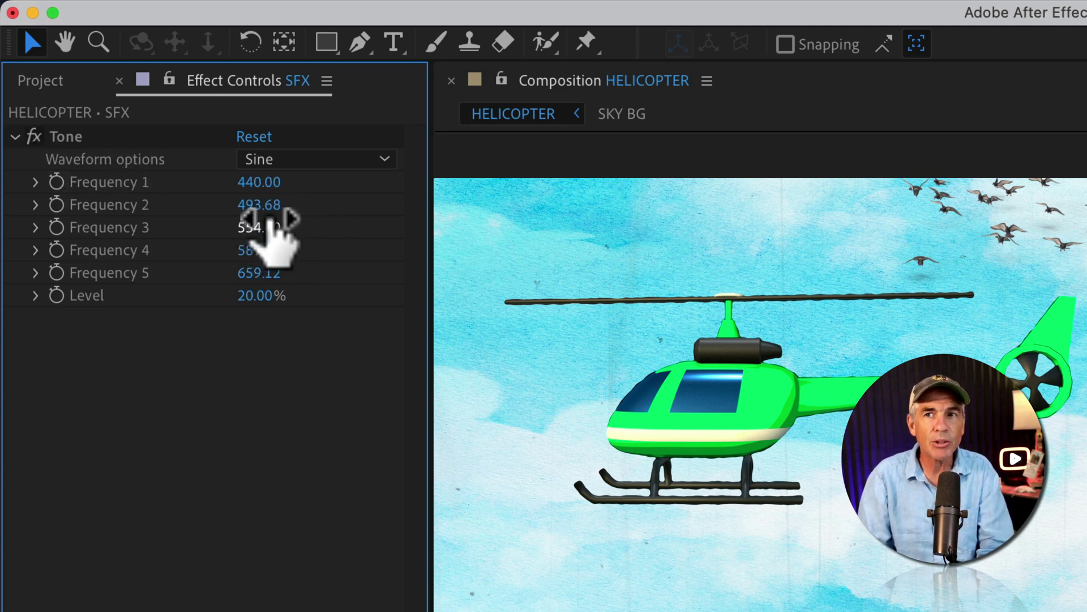
click(259, 182)
text(4450)
key(Return)
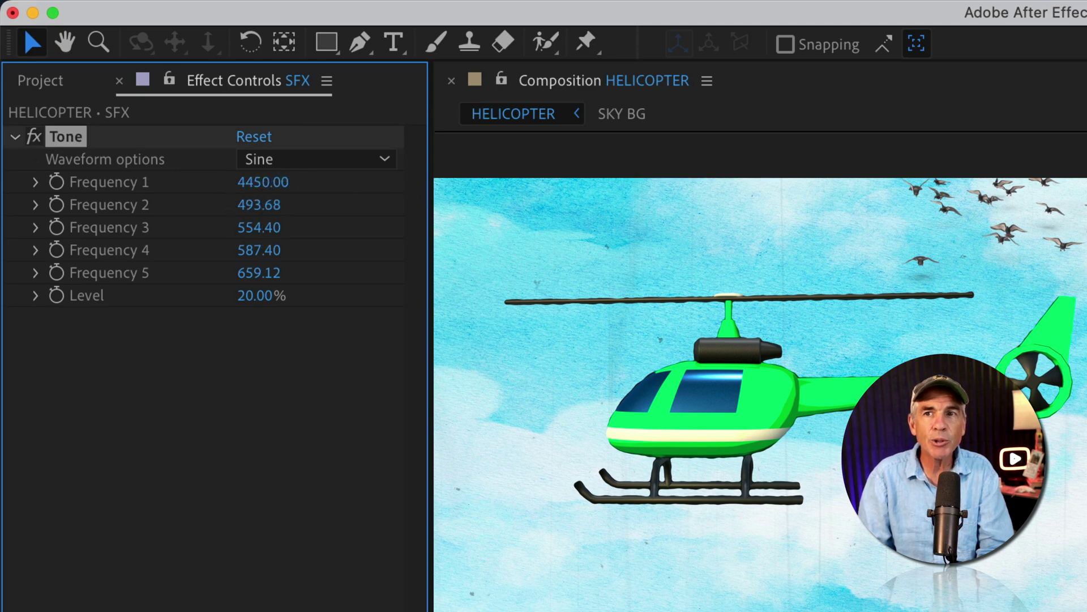
Step: Raise Frequencies 2 through 5 during playback, then reset Tone to its defaults
key(space)
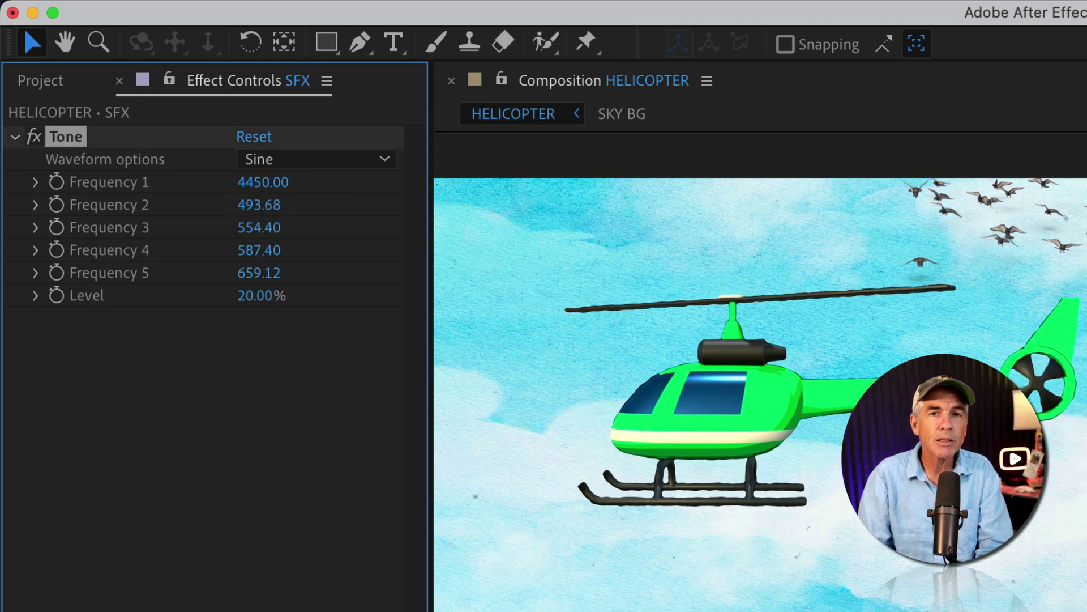
drag(262, 206, 362, 227)
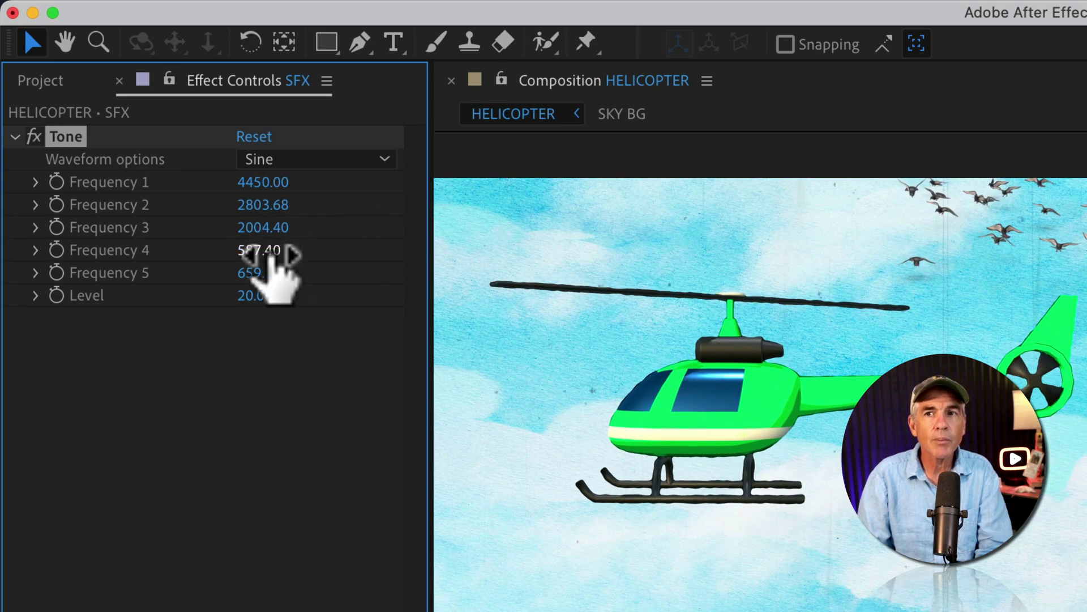
drag(279, 250, 487, 250)
drag(262, 273, 510, 269)
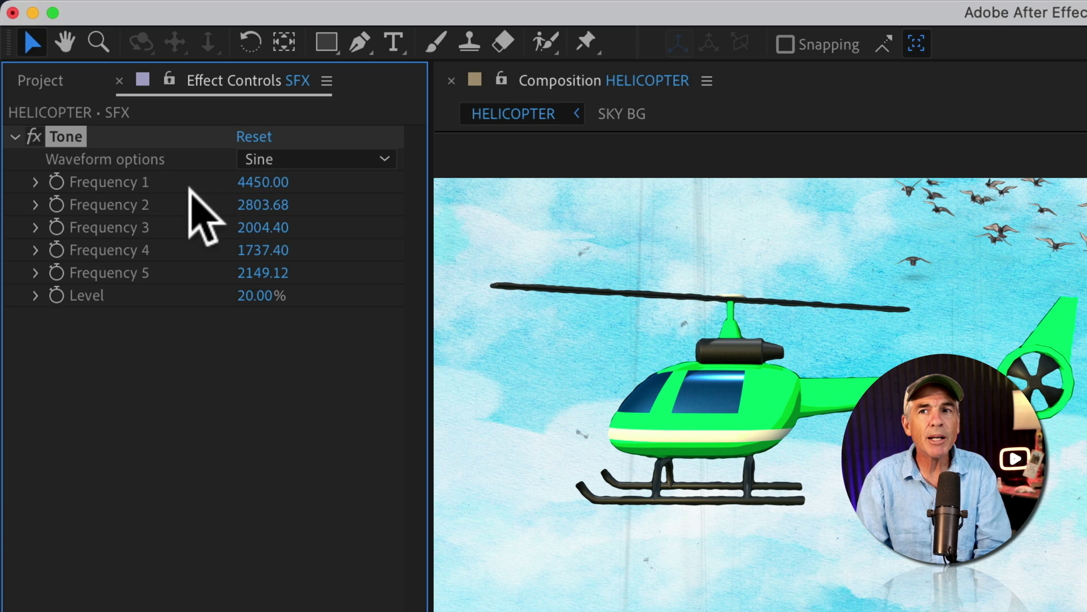
click(253, 137)
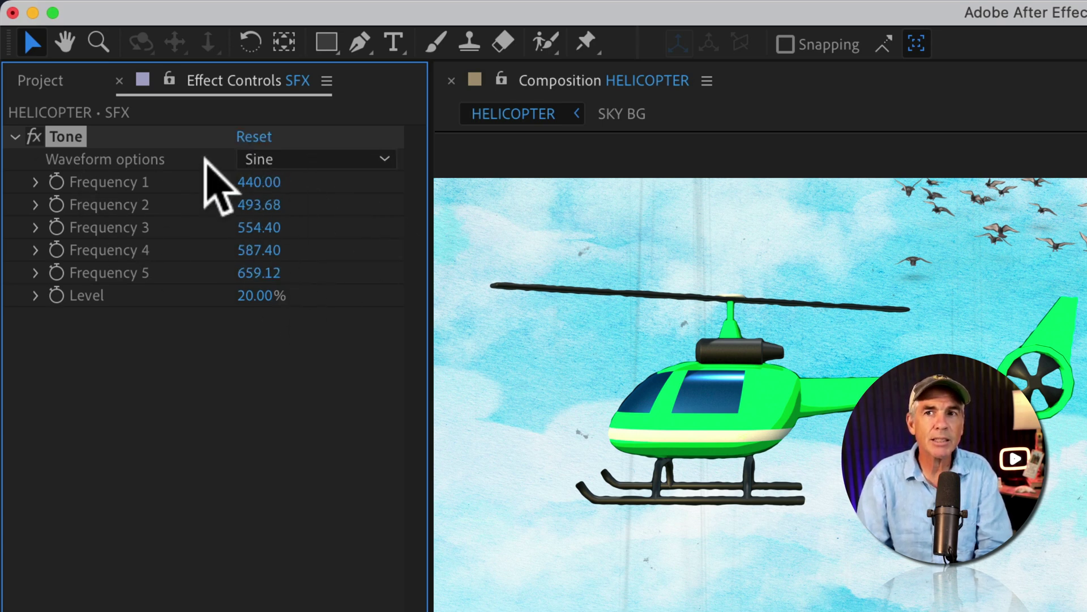
Step: Cycle Tone's waveform through Triangle, Saw and Square, ending on White Noise
click(340, 160)
click(334, 205)
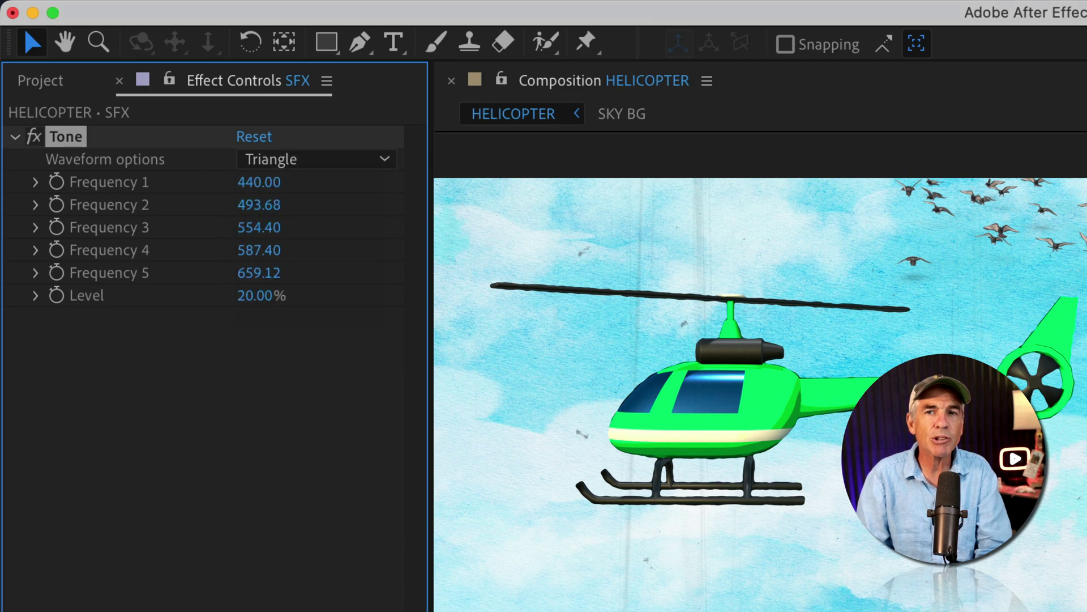
click(338, 159)
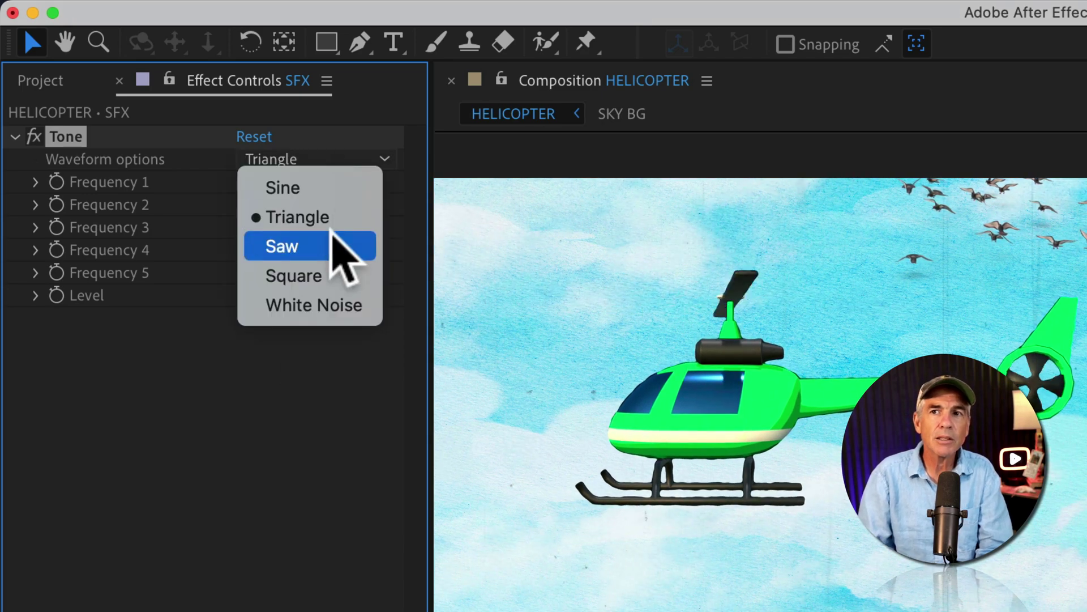
click(335, 243)
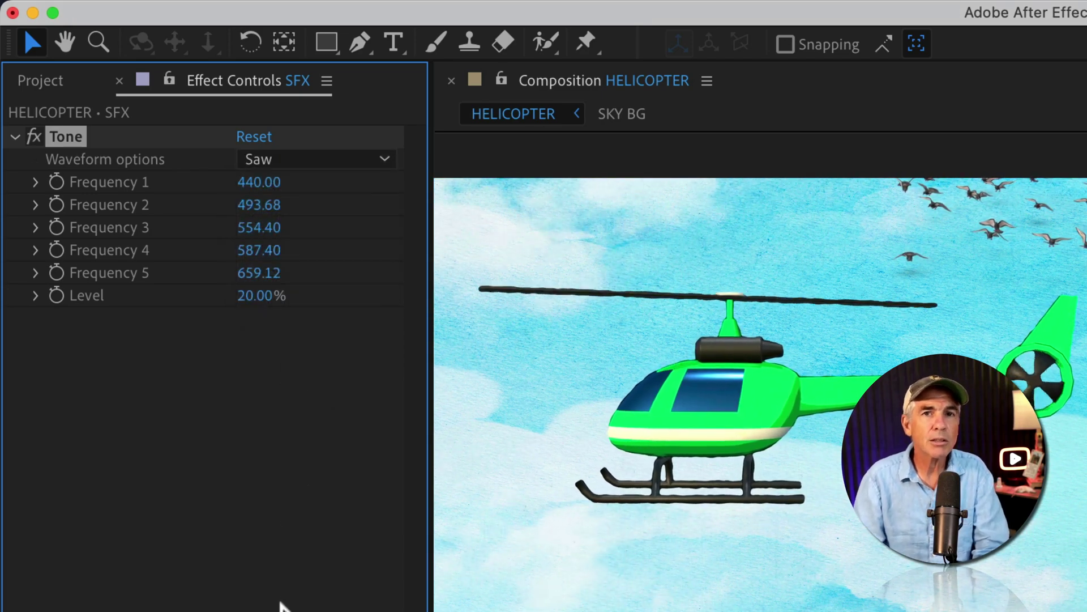
click(317, 158)
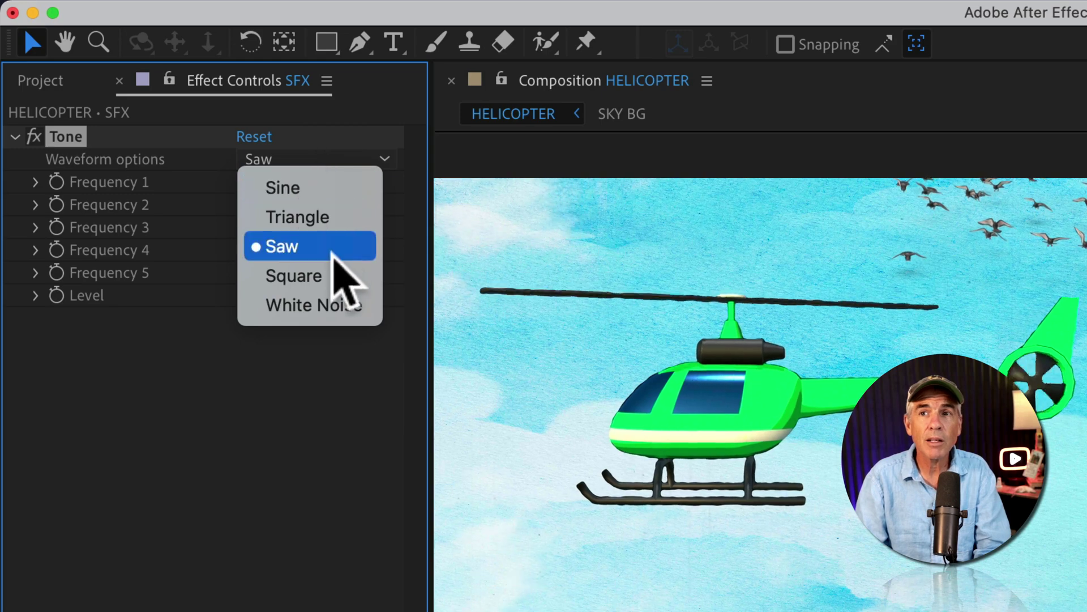
click(332, 275)
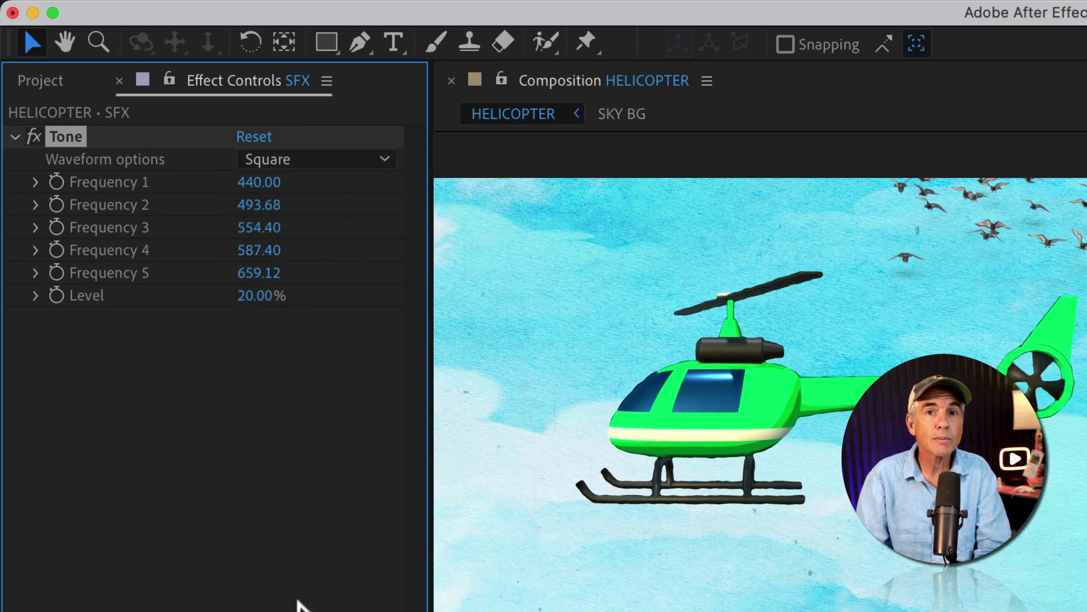
click(333, 160)
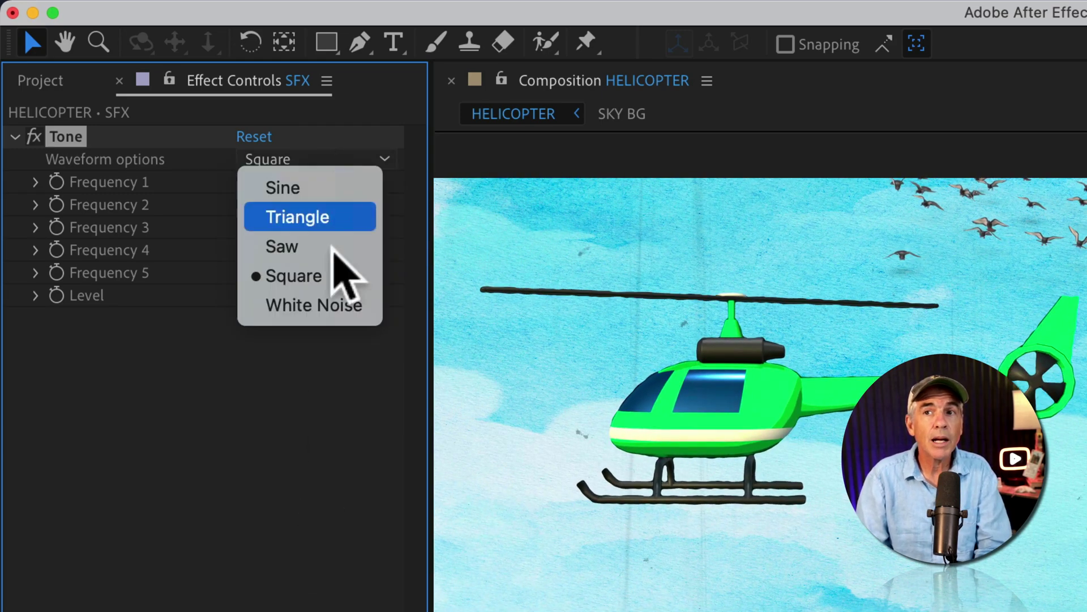
click(323, 302)
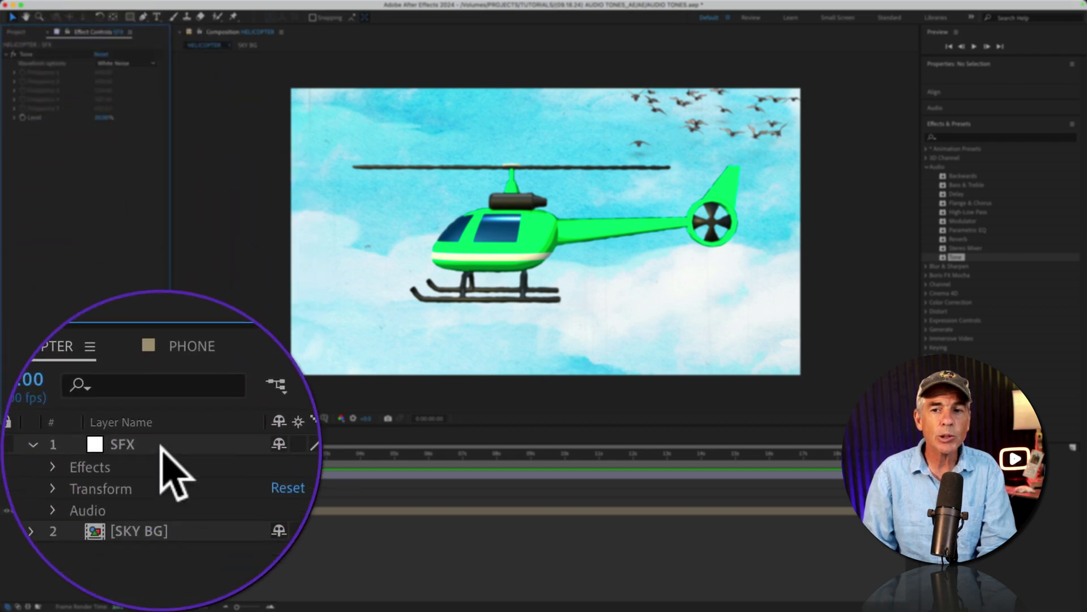
Step: Select SFX and apply the Modulator effect from Effect > Audio, below Tone
click(96, 475)
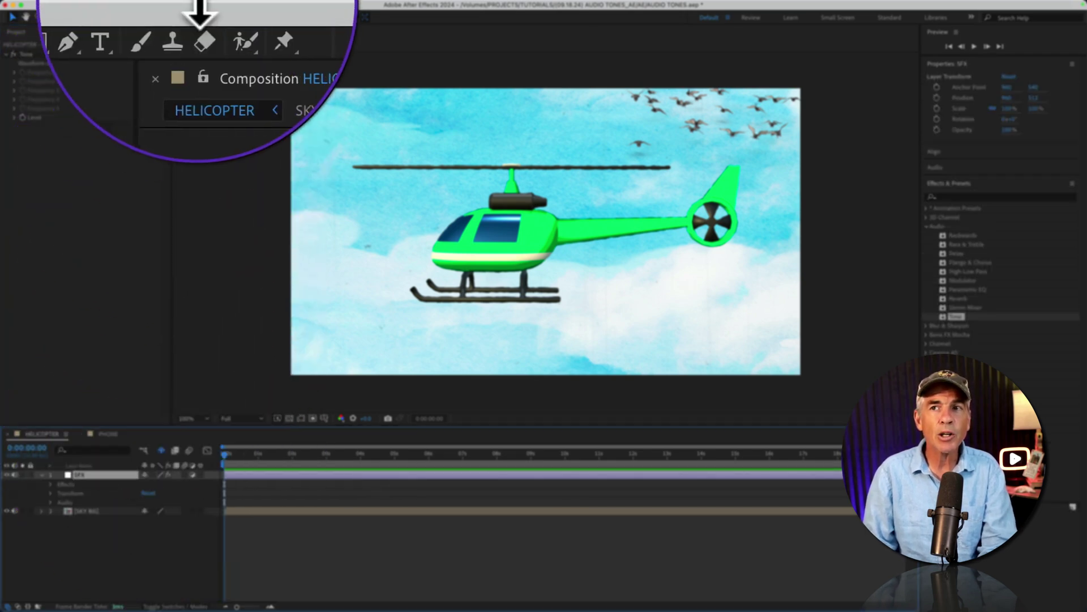
click(219, 6)
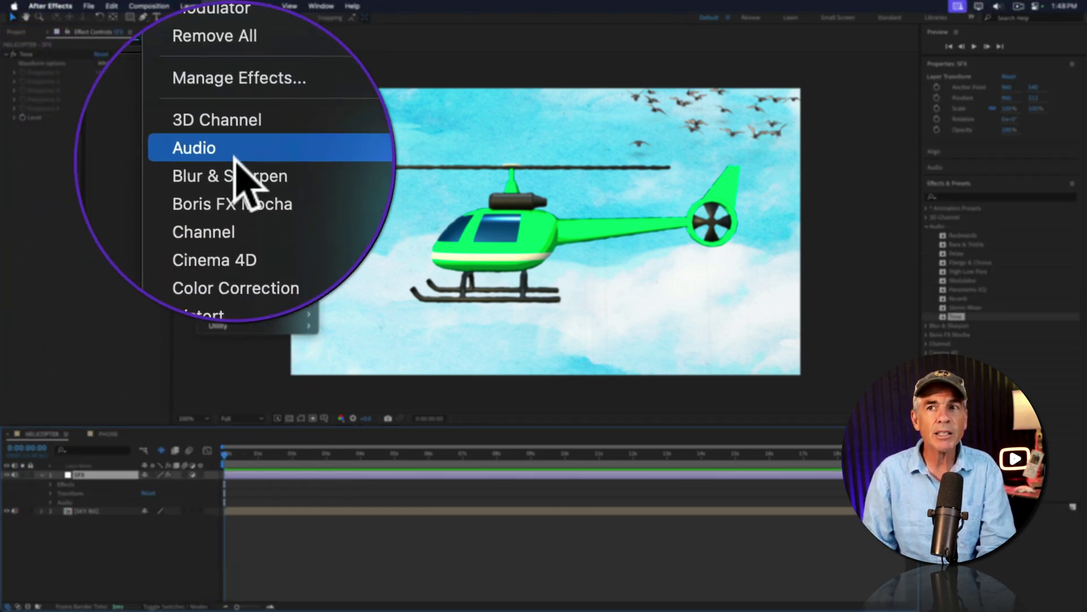
mouse_move(218, 92)
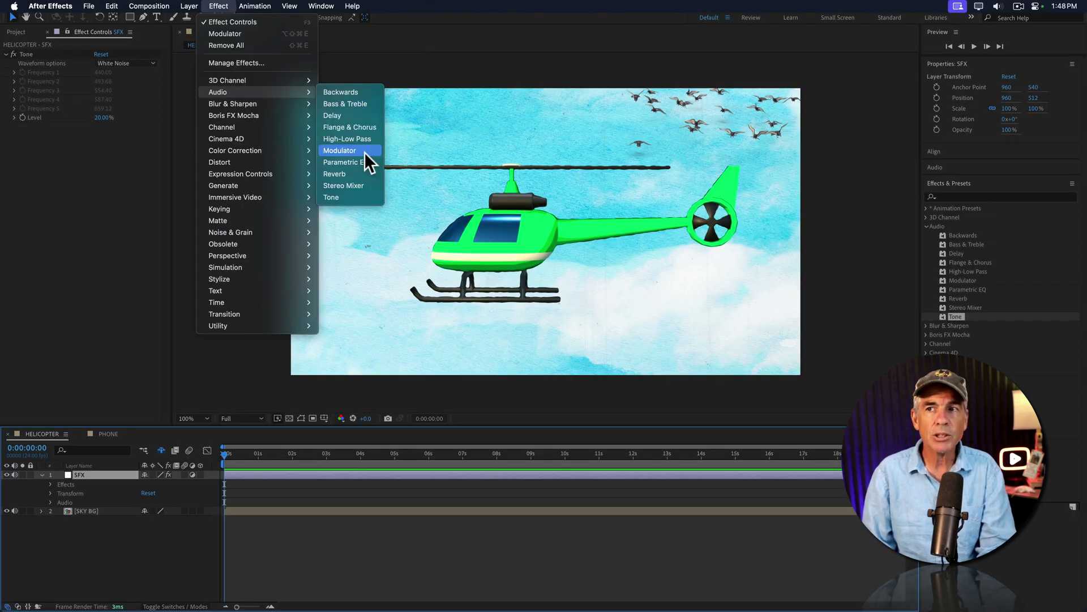
click(364, 152)
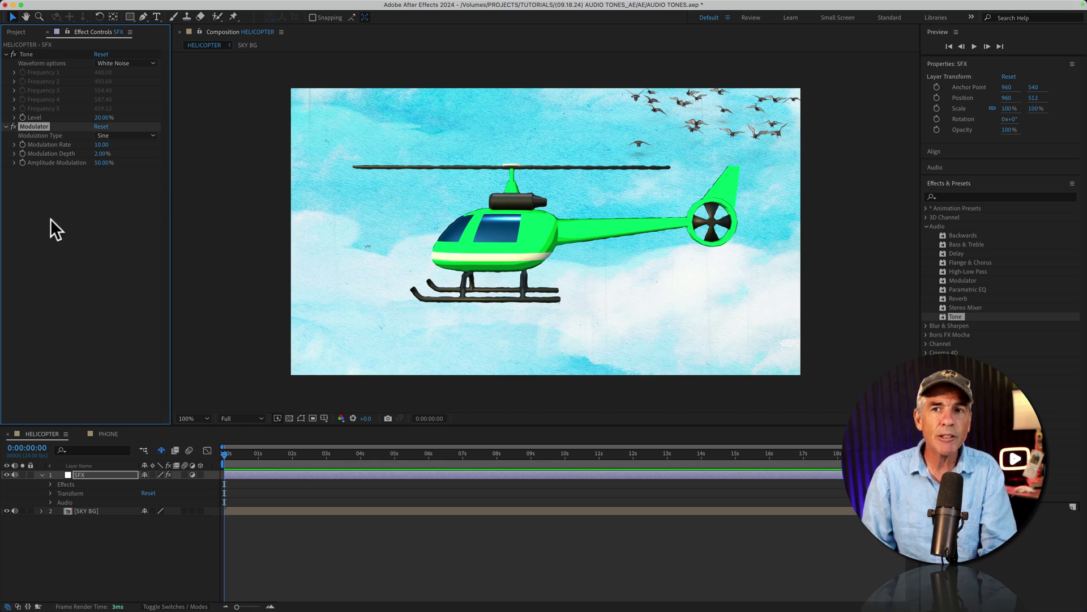
Step: Preview the noise, then set the Modulator to Triangle with a rate of 10
key(space)
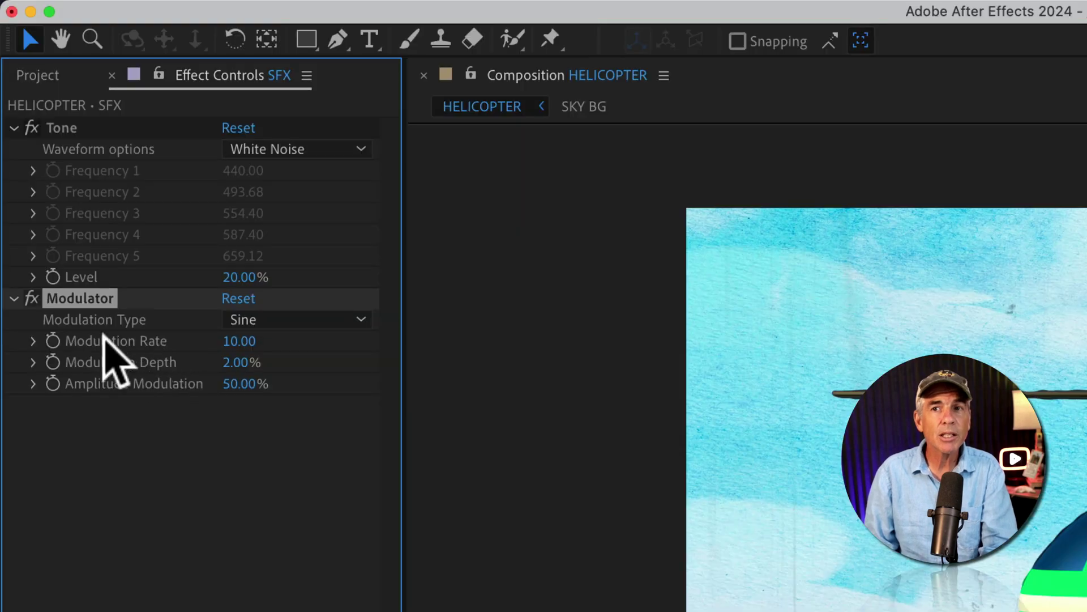
click(286, 320)
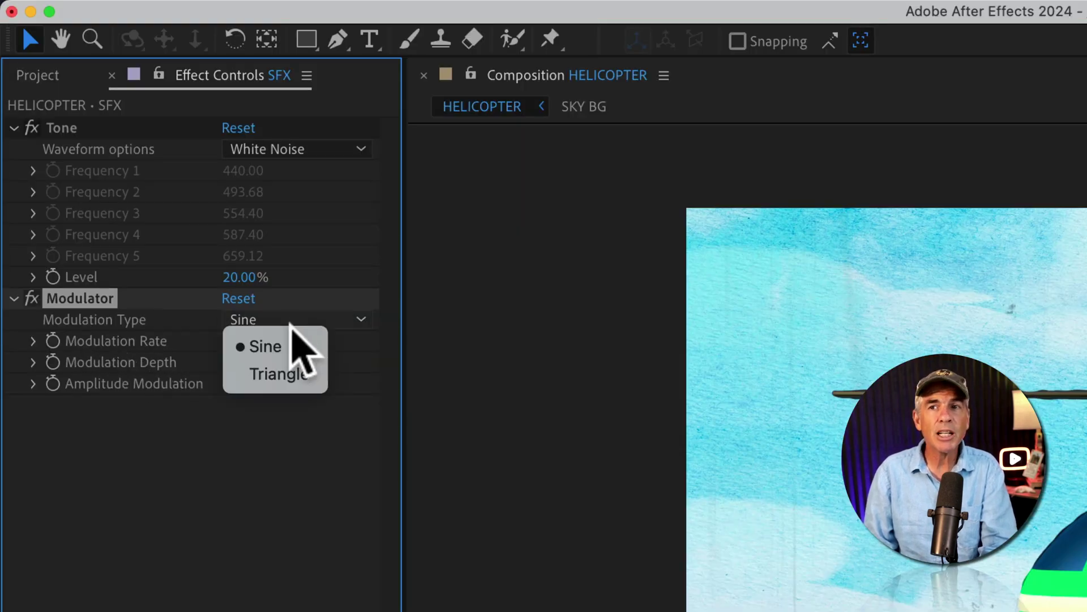
click(289, 369)
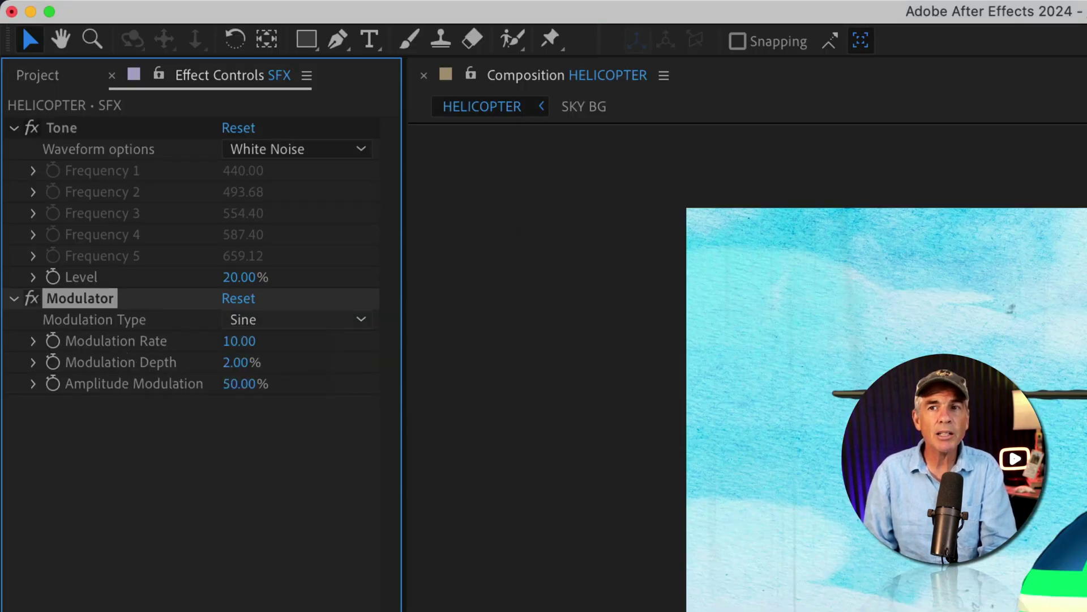
click(241, 341)
text(10)
click(226, 400)
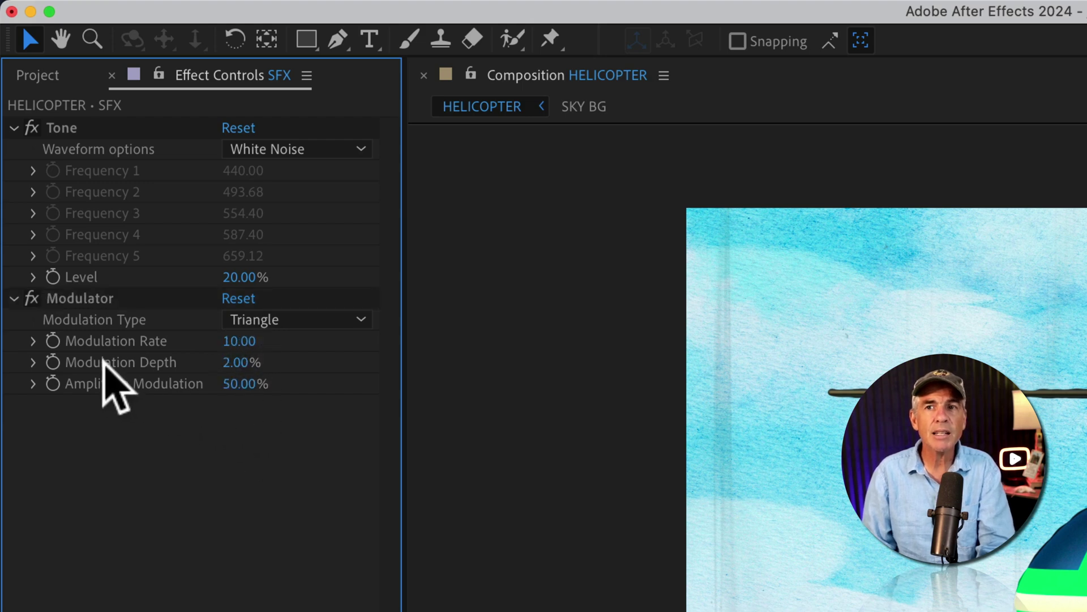
Step: Set Modulation Depth to 75% and Amplitude Modulation to 75%, then preview the helicopter
click(235, 362)
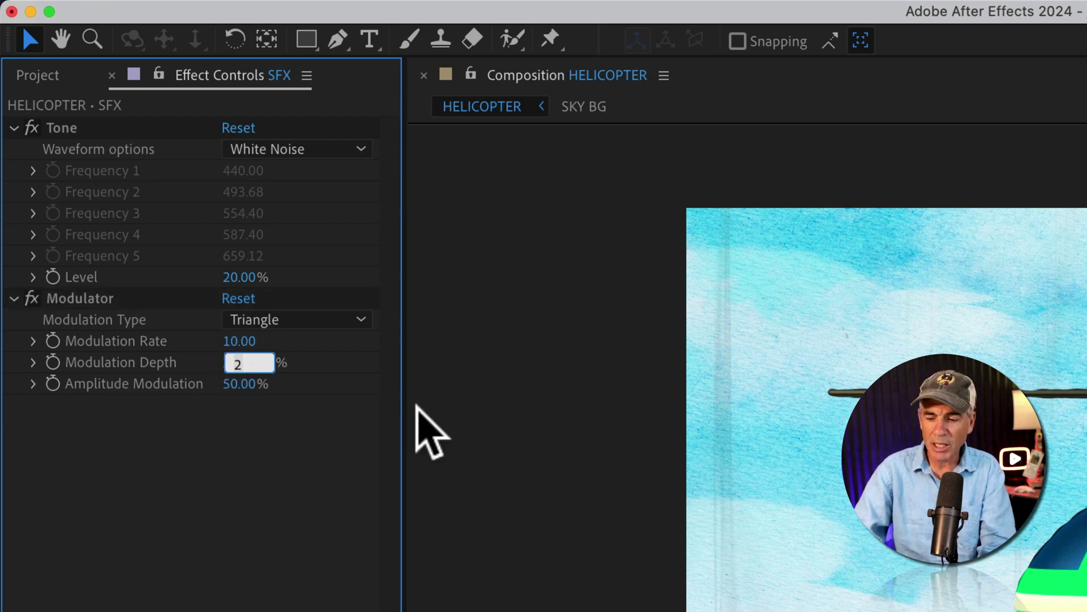
click(215, 521)
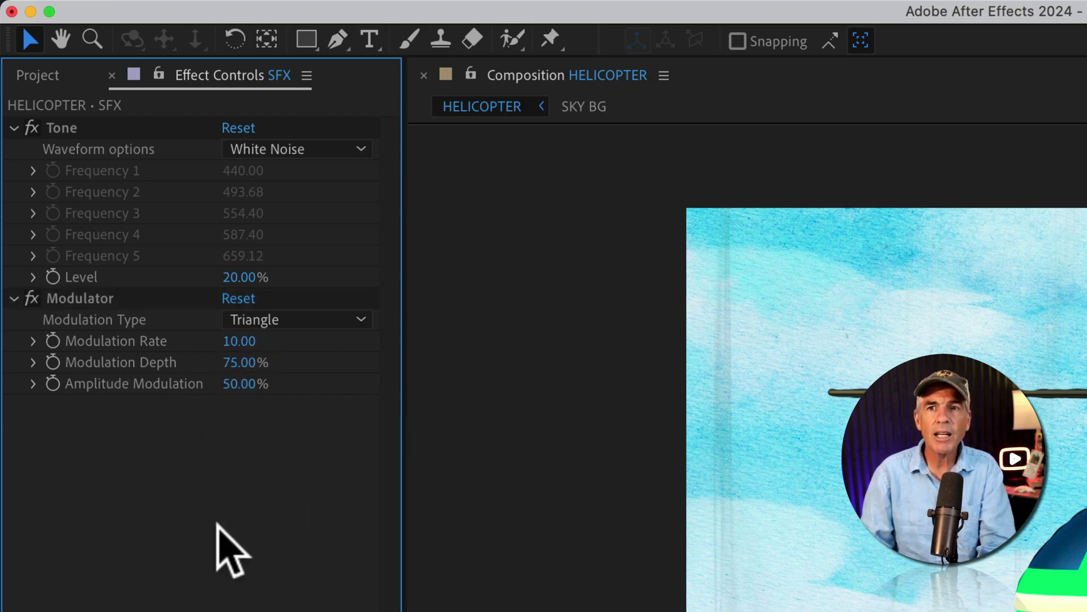
click(241, 384)
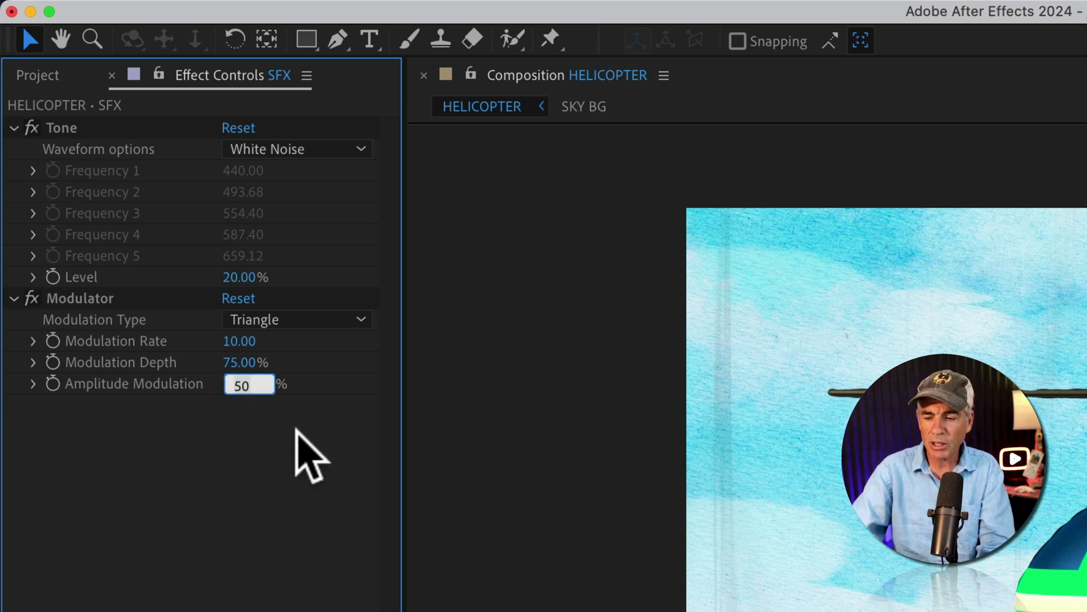
text(75)
key(Return)
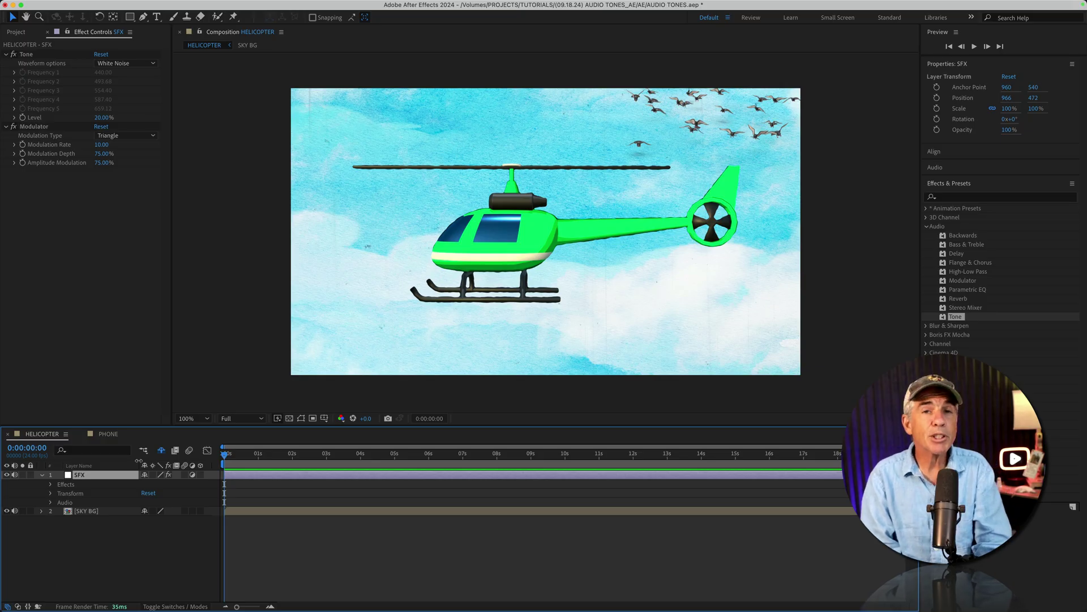
key(space)
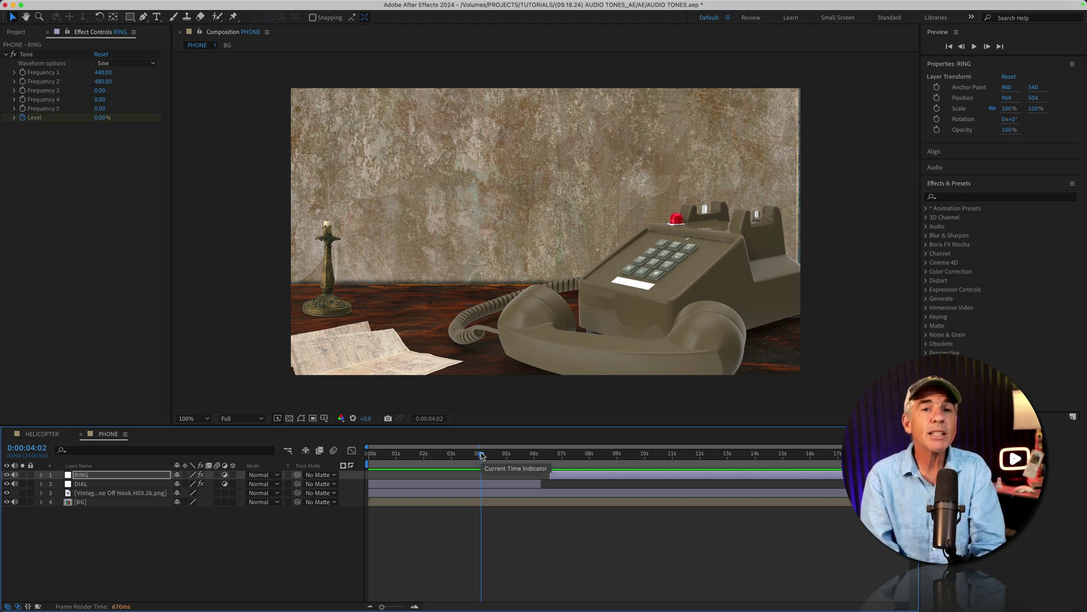
Step: Play and stop a preview of the PHONE comp's RING and DIAL sounds
key(space)
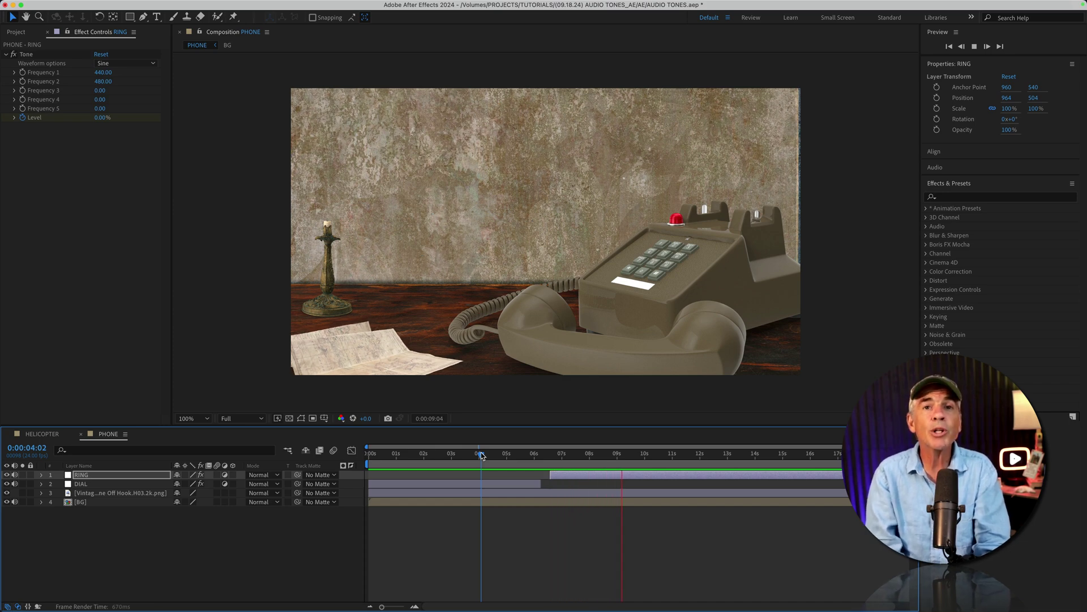
key(space)
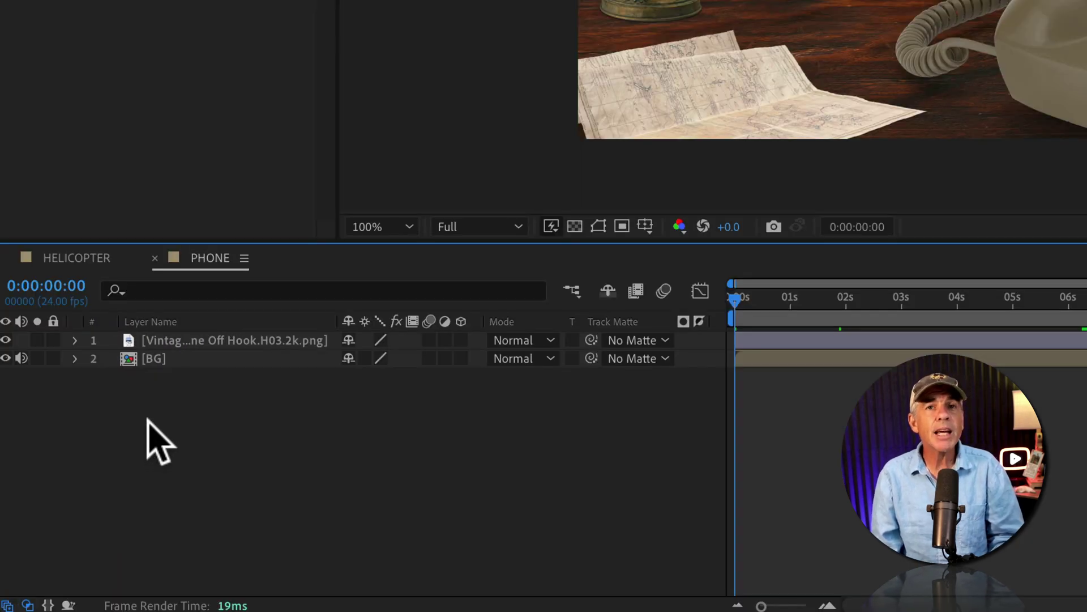
Step: Add a new adjustment layer to PHONE and rename it DIAL
right_click(148, 417)
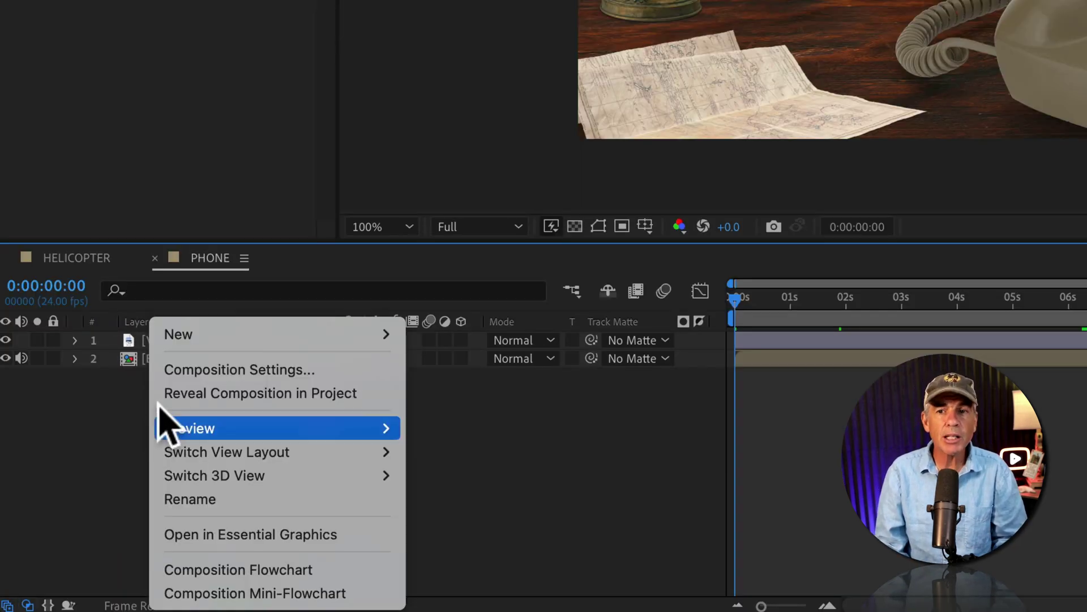
mouse_move(197, 340)
click(496, 512)
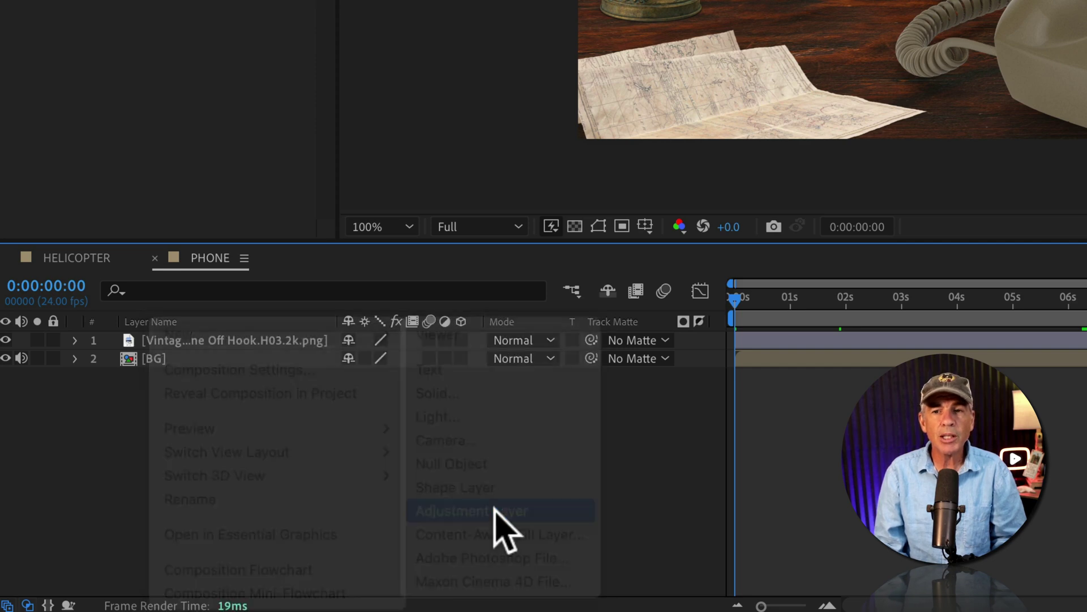
key(Return)
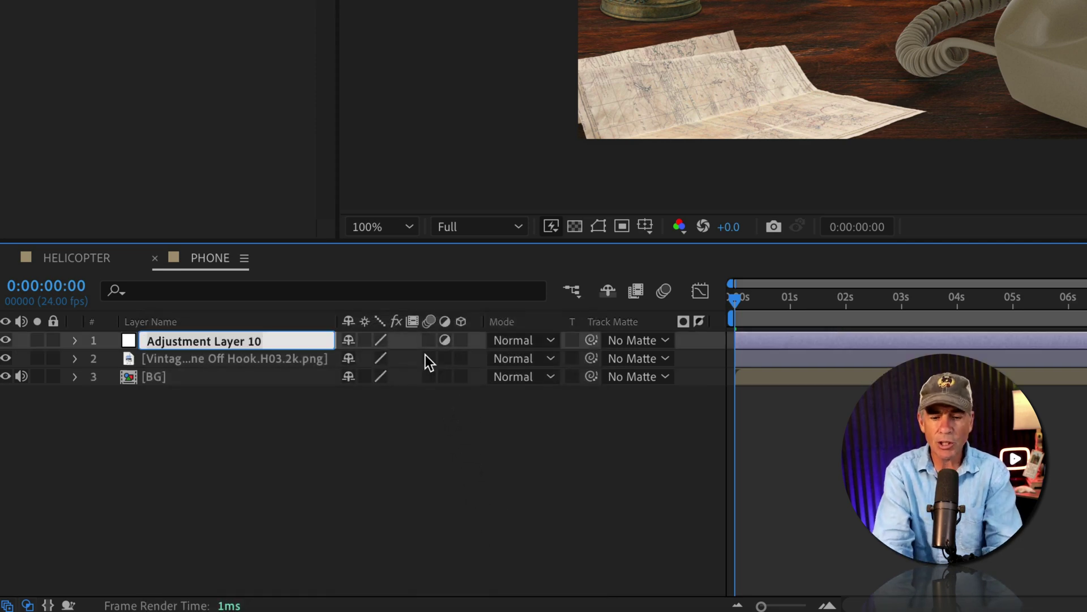
text(D)
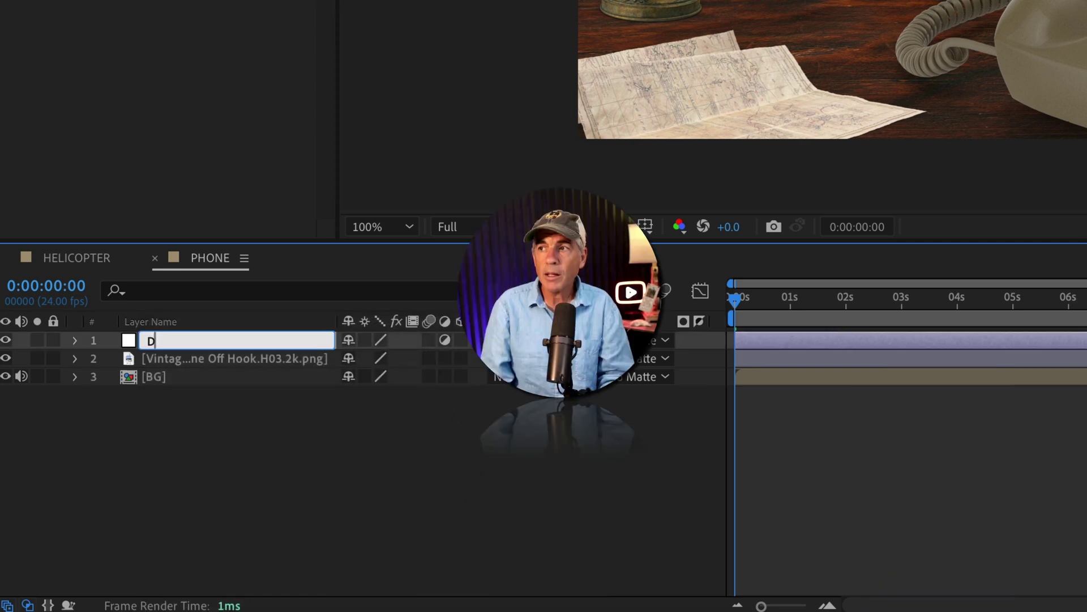
text(IAL)
key(Return)
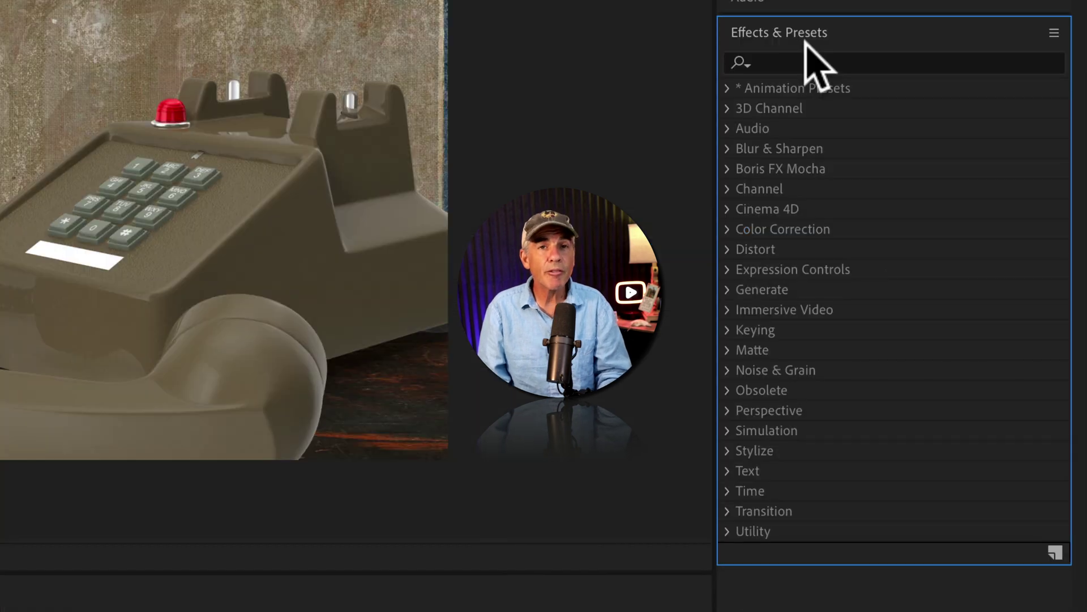
Step: Expand Animation Presets > Presets > Sound Effects in Effects & Presets
click(729, 88)
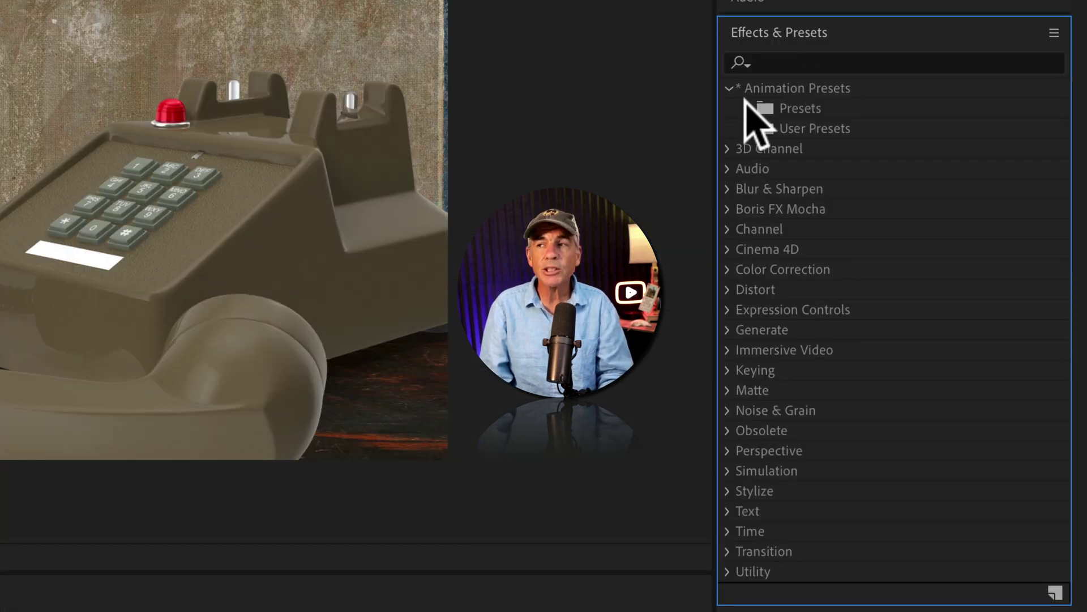
click(748, 109)
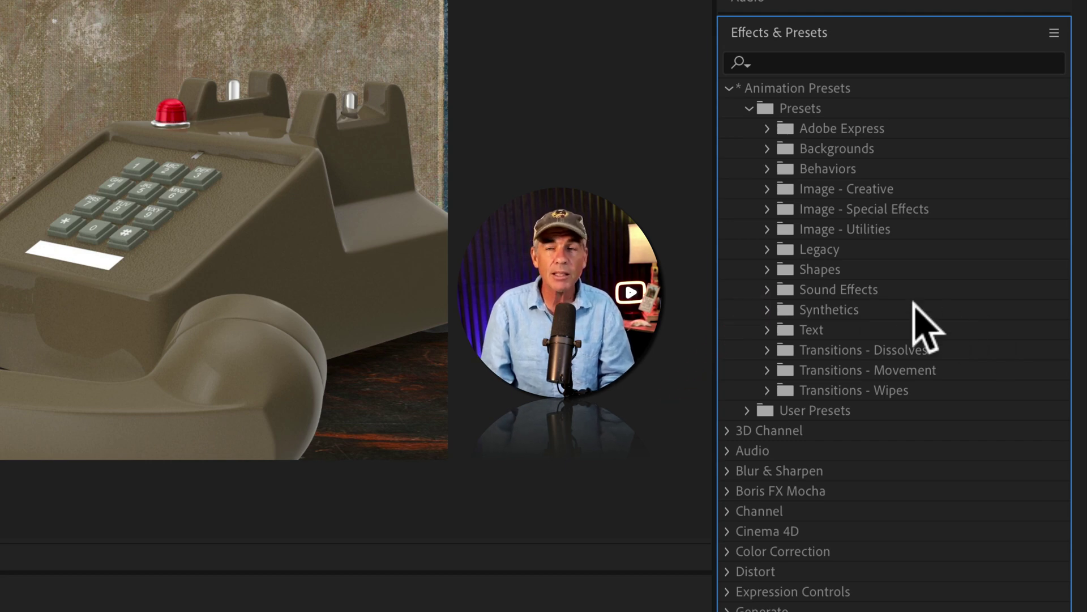
click(768, 291)
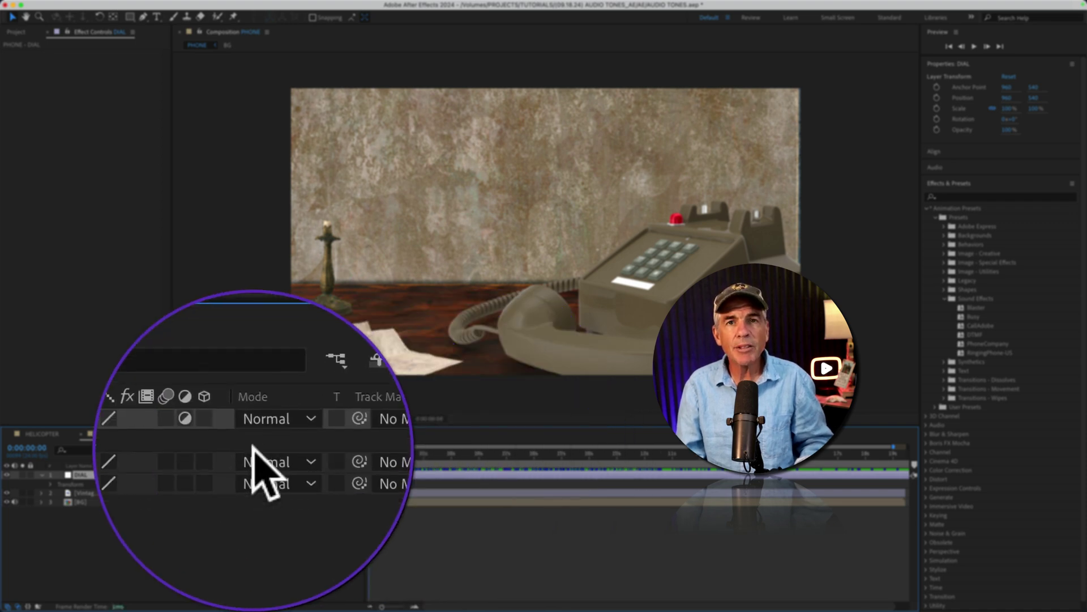
Step: Apply the CallAdobe preset to DIAL from frame zero, preview it, and inspect its Tone settings
key(Home)
click(926, 324)
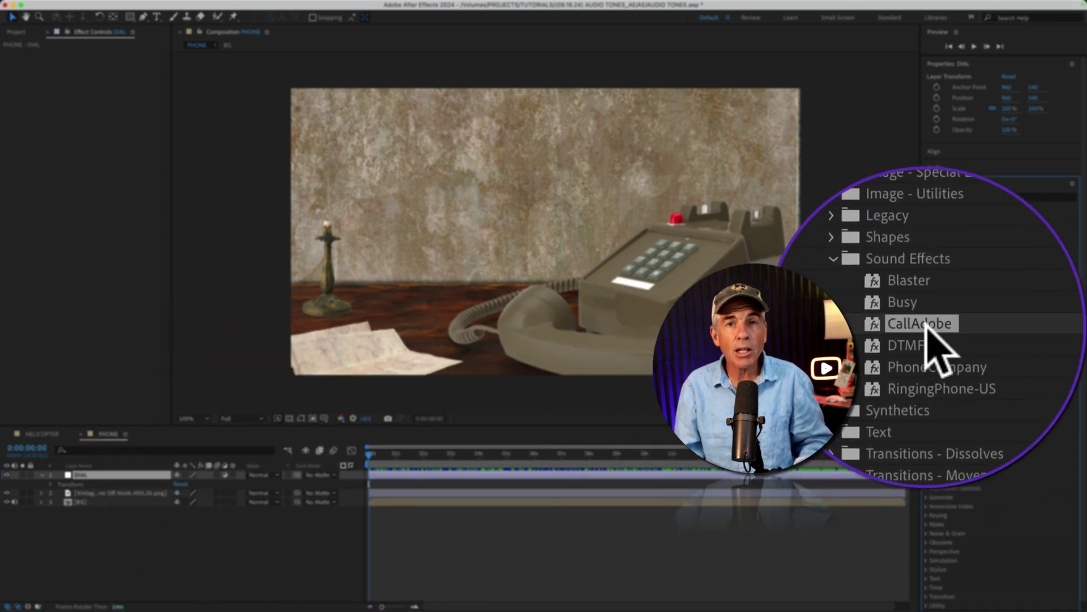
double_click(983, 325)
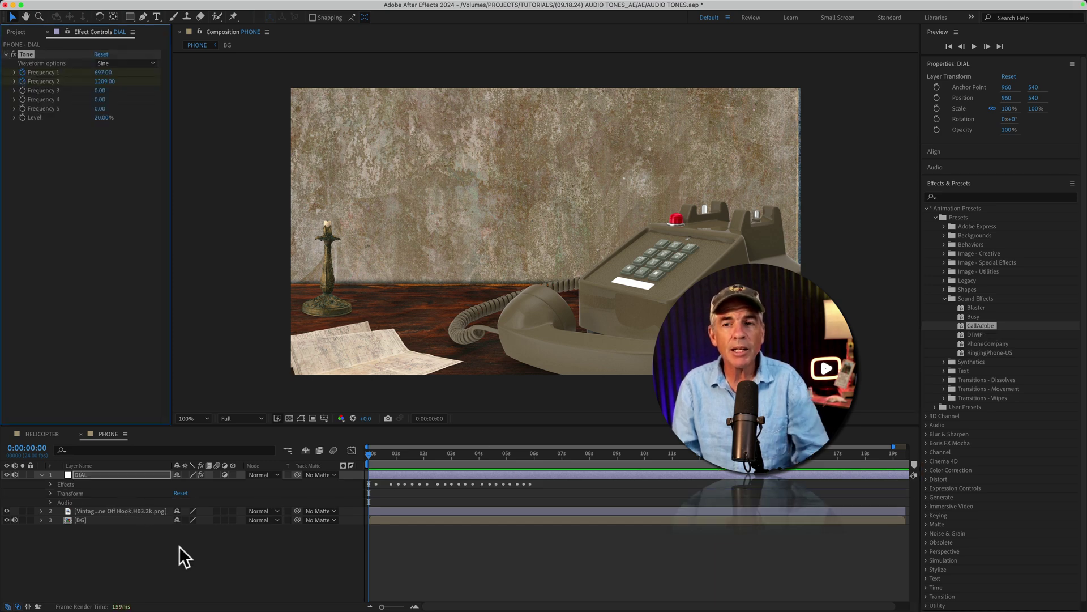
key(space)
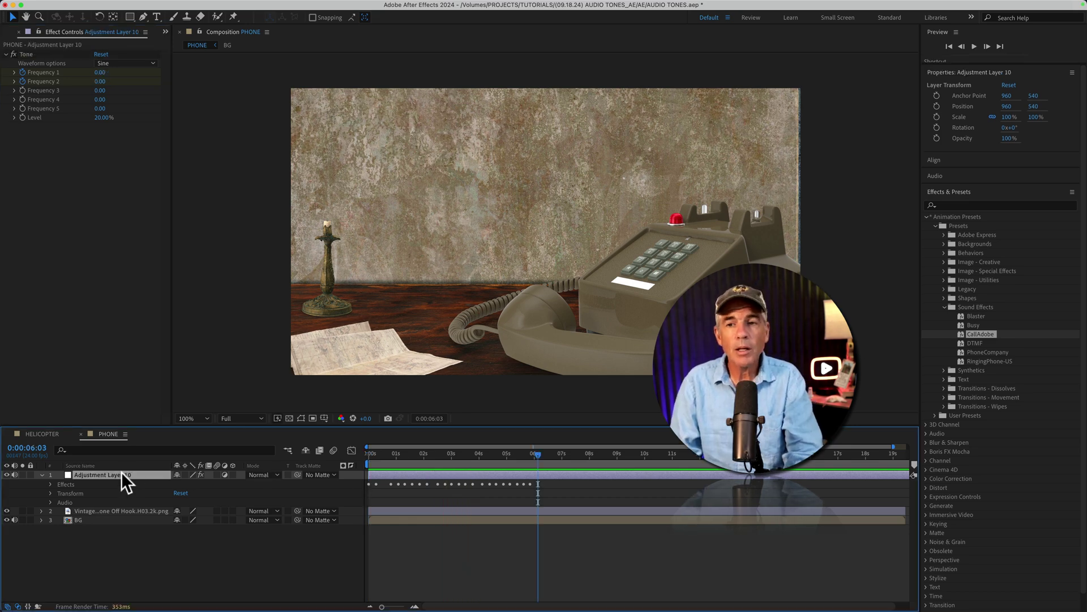
click(53, 203)
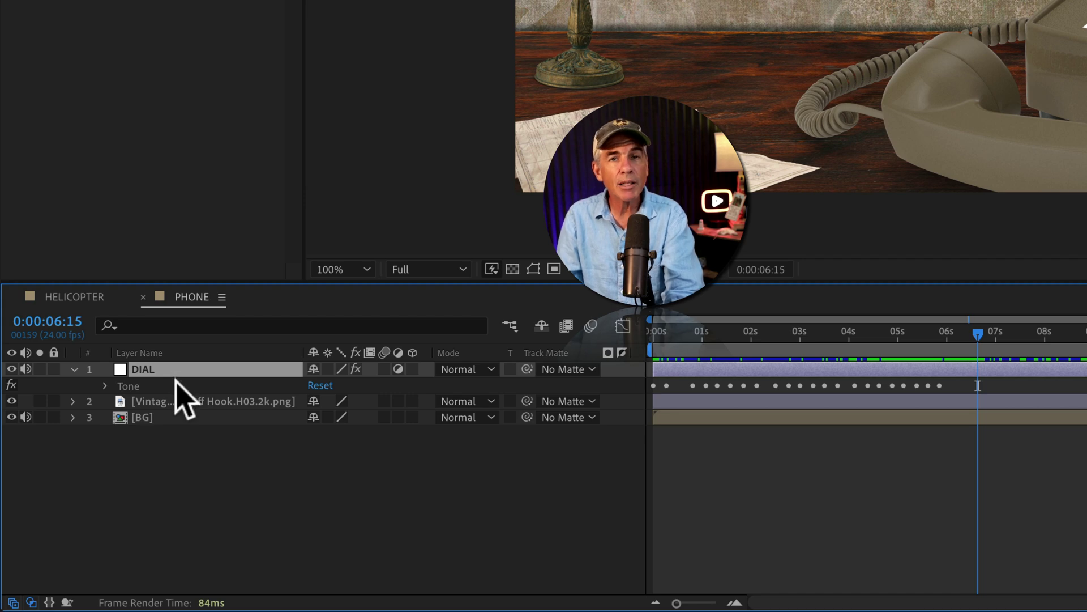
Step: Trim the DIAL layer's out point to 0:00:06:17, just after its last Frequency keyframes
key(u)
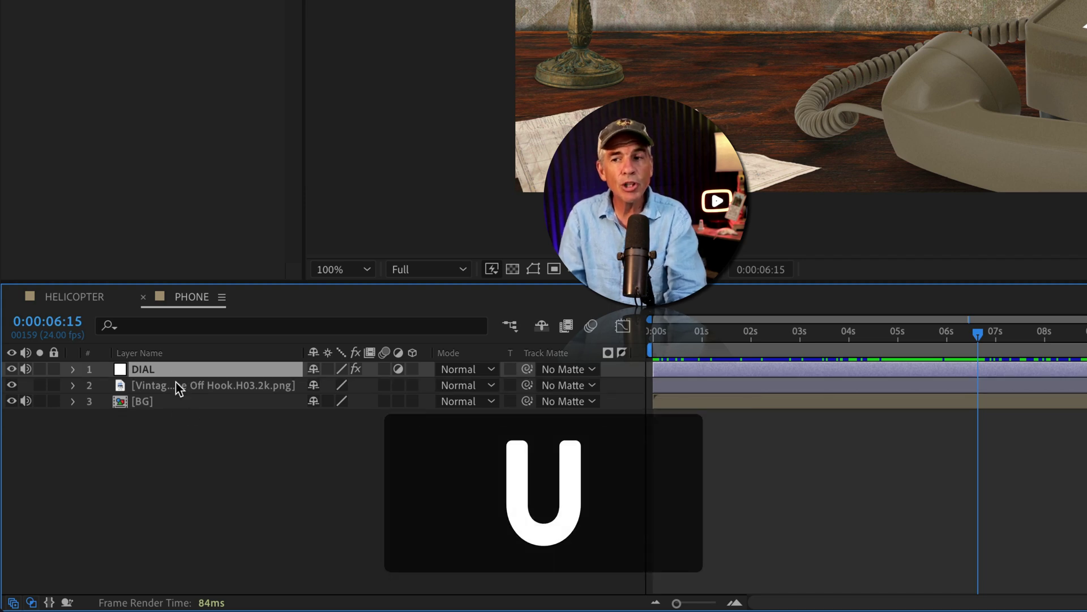
key(u)
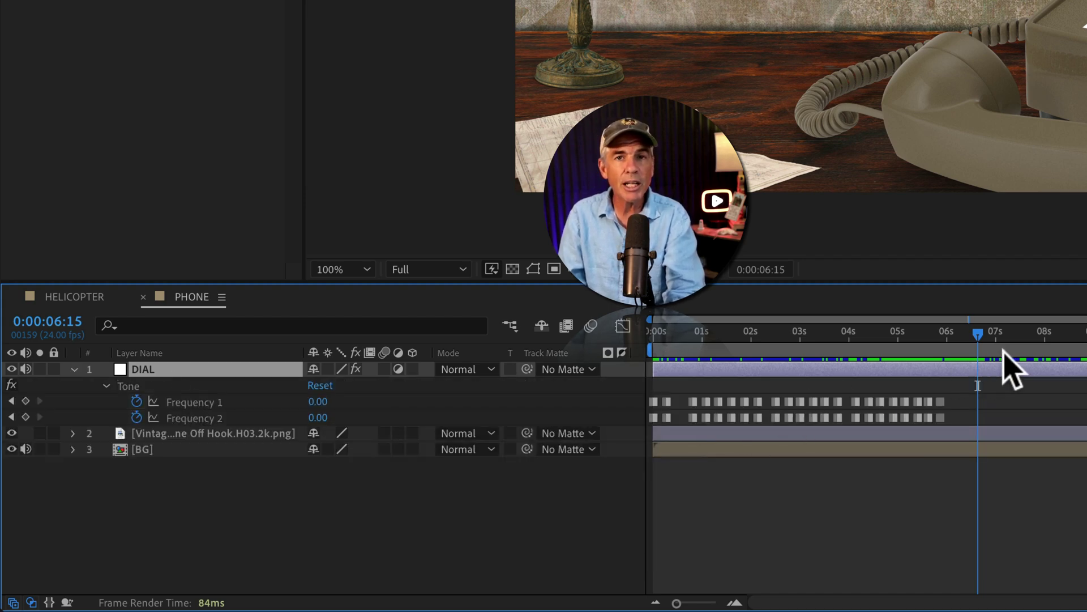
drag(997, 343, 970, 360)
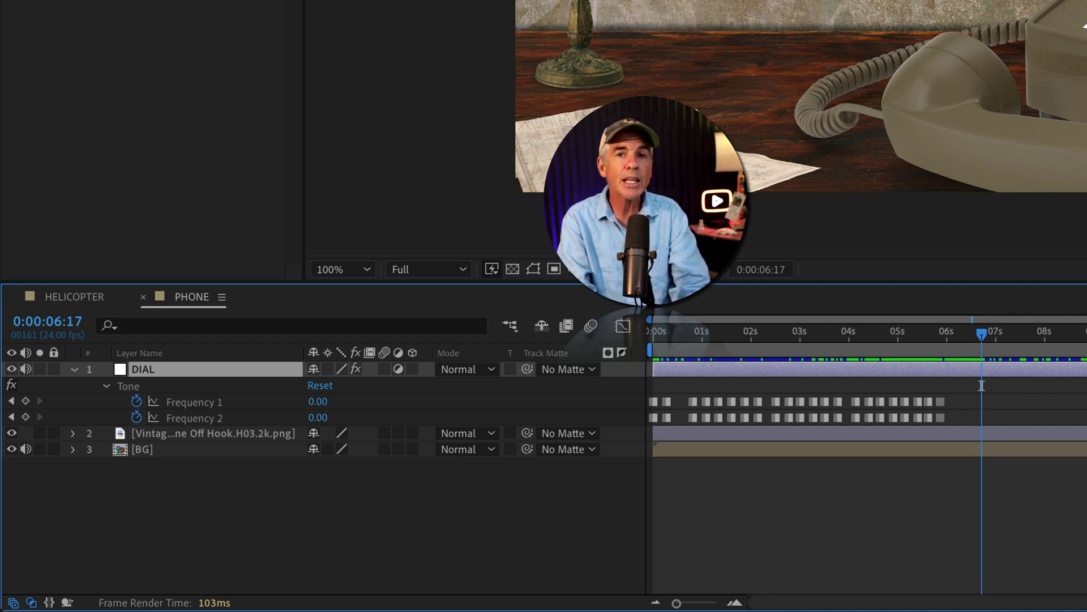
key(alt)
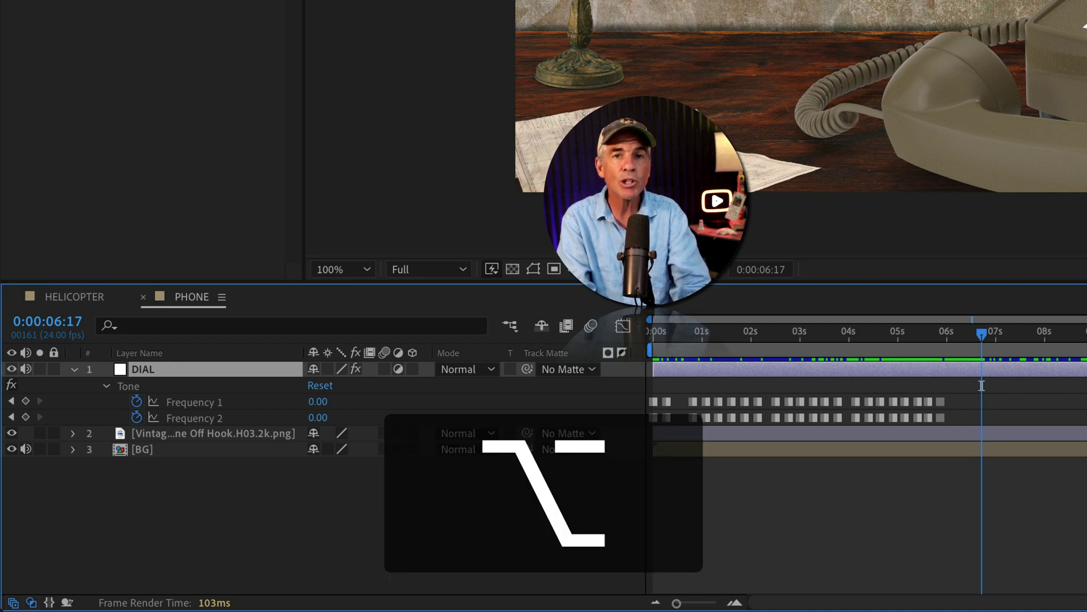
key(alt+bracketright)
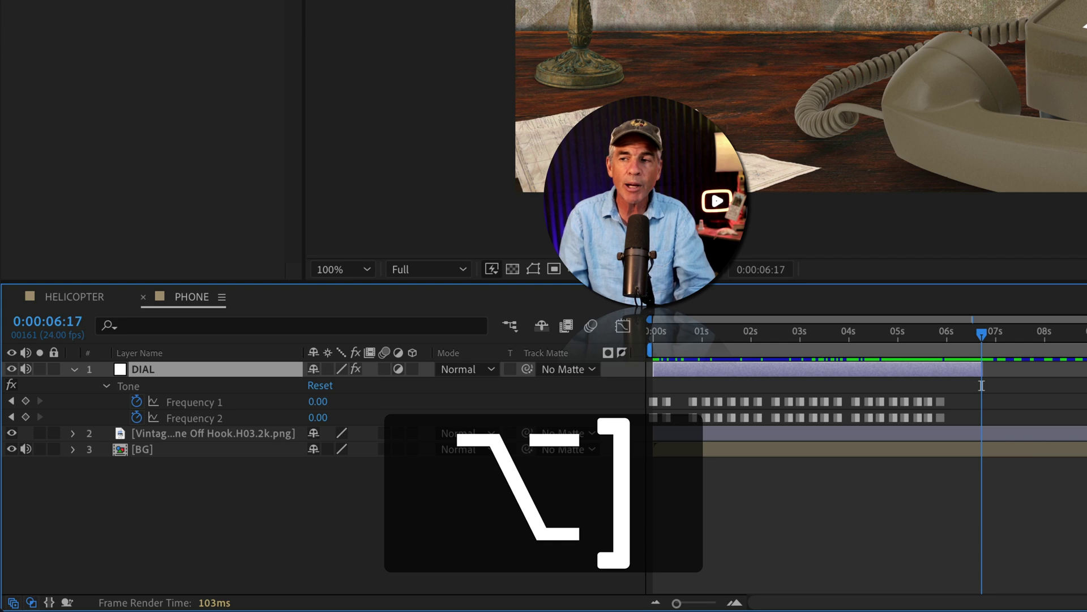
click(157, 478)
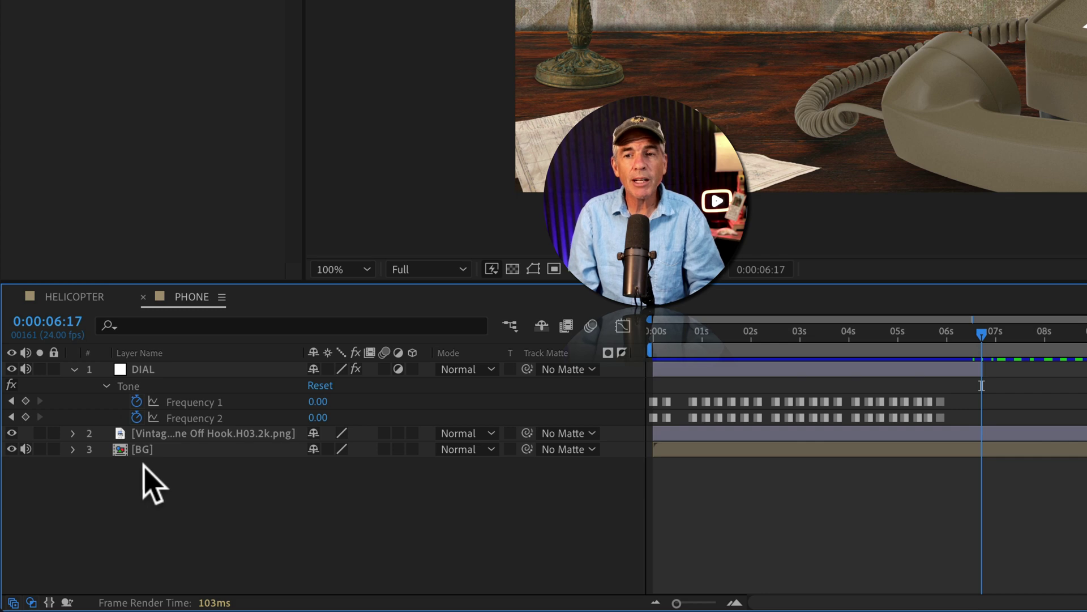
Step: Add a new adjustment layer to the PHONE comp and name it RINGING
right_click(139, 487)
mouse_move(347, 365)
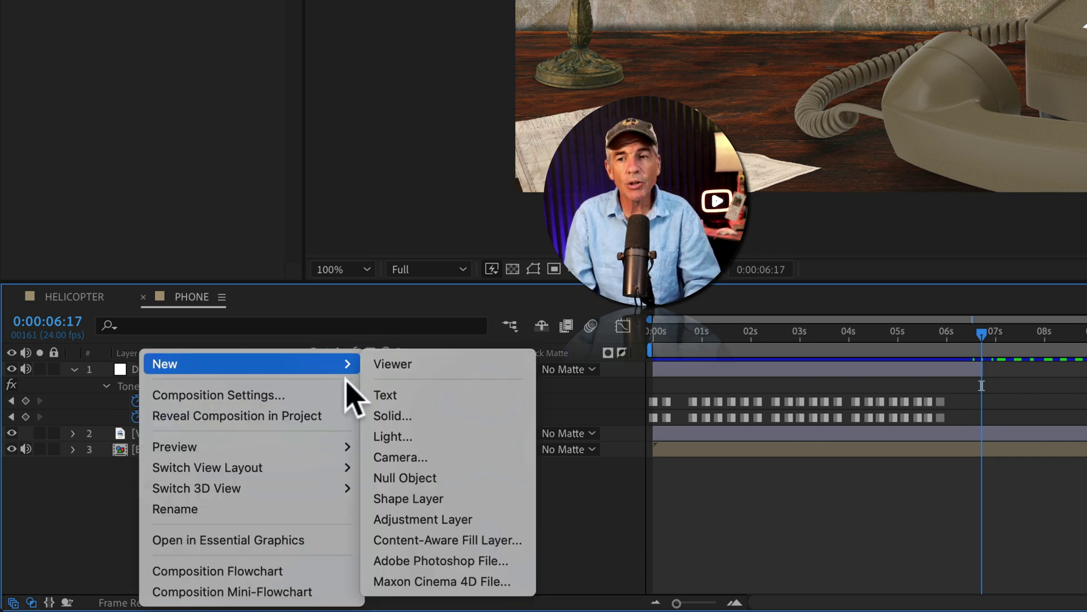
click(471, 517)
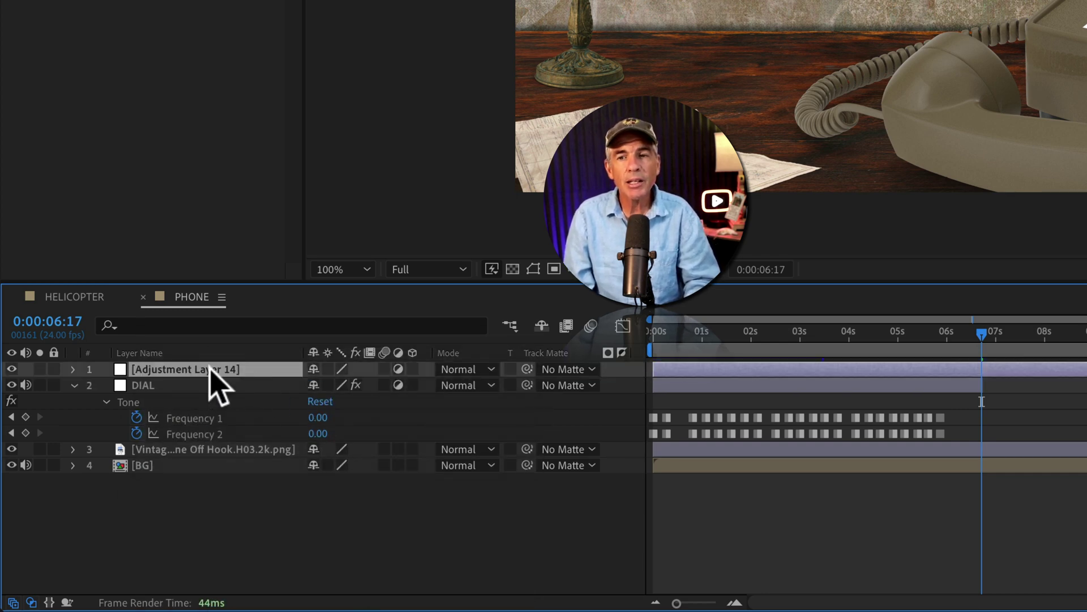
key(Return)
text(RINGING)
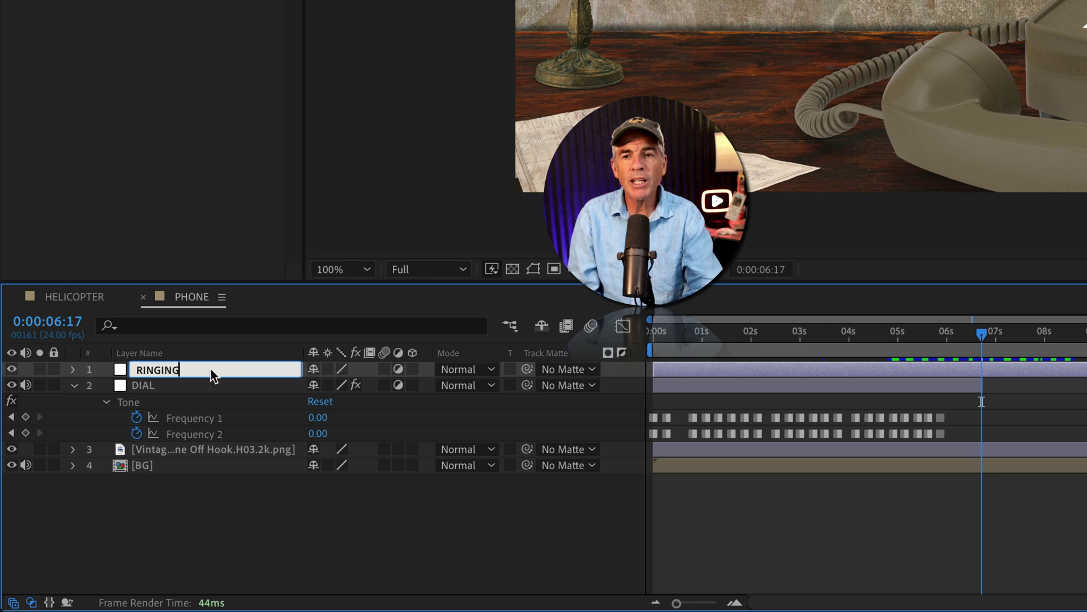
click(352, 545)
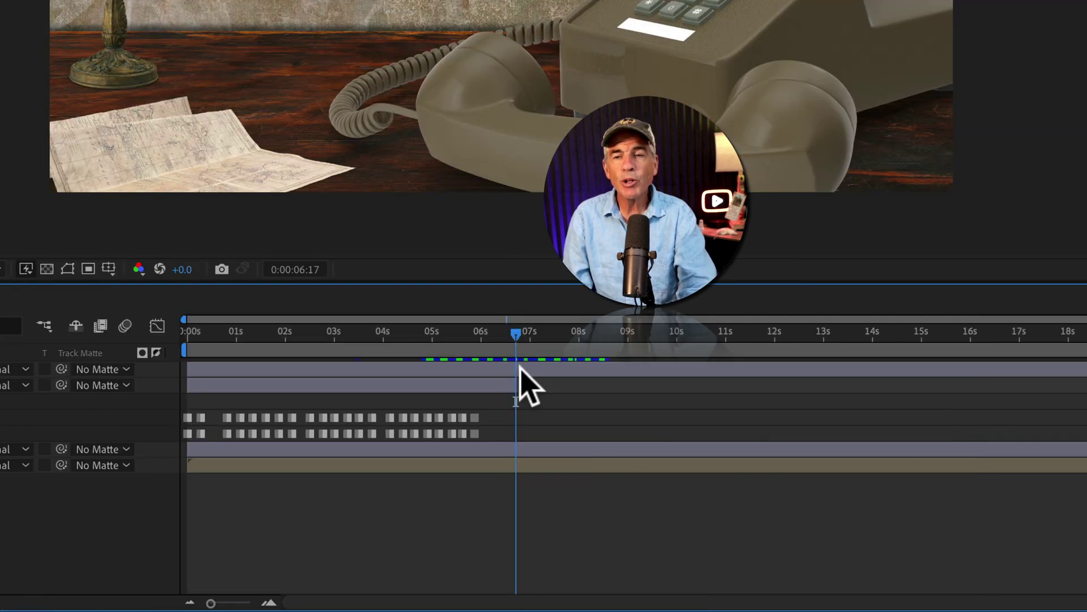
Step: Start the RINGING layer at 0:00:06:17, where DIAL ends
click(982, 368)
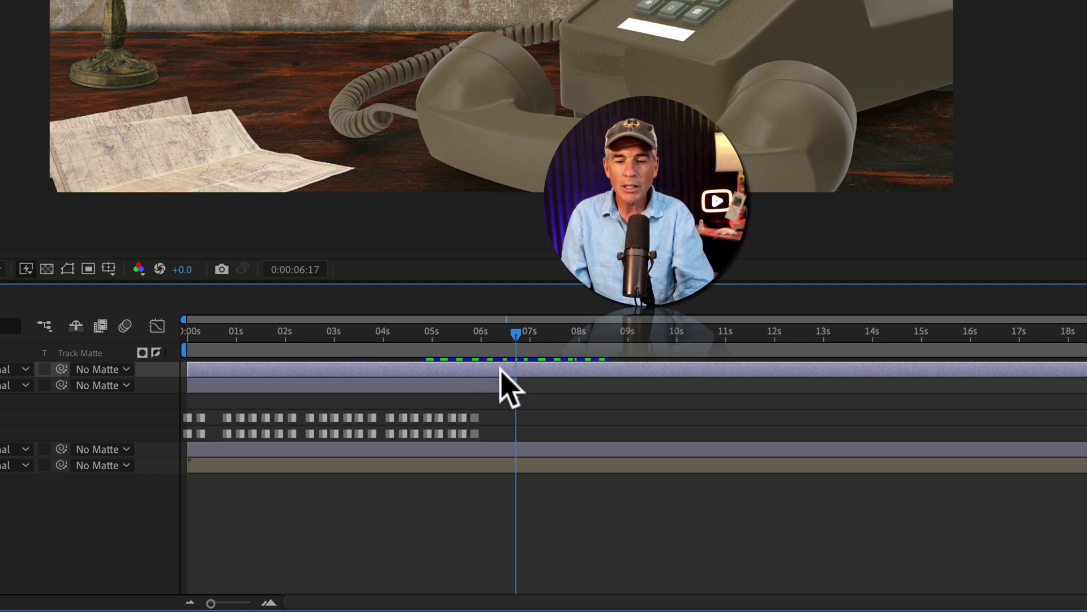
key(alt)
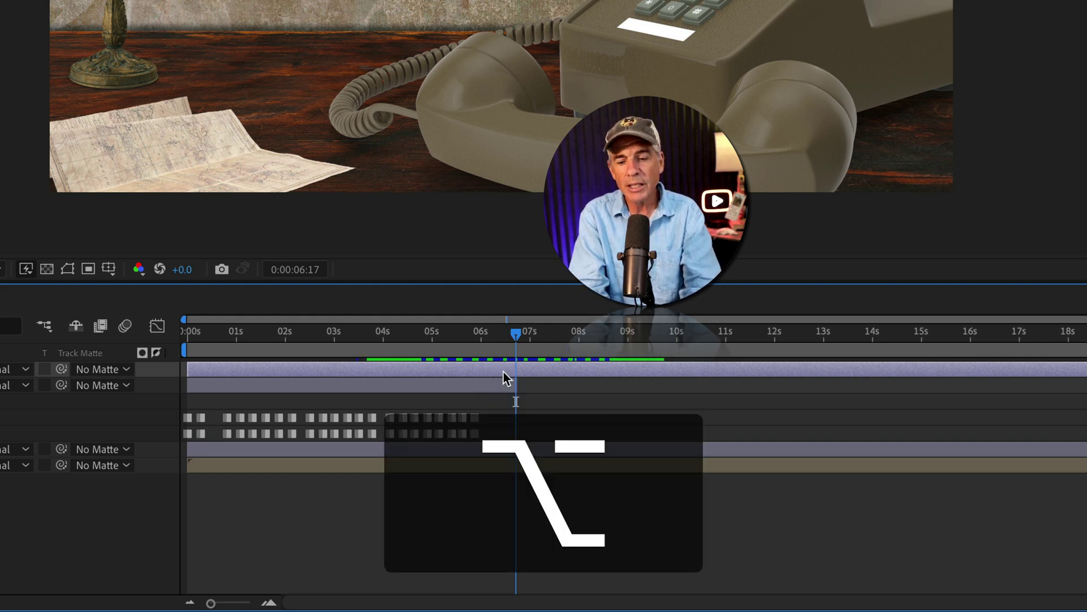
key(alt+bracketleft)
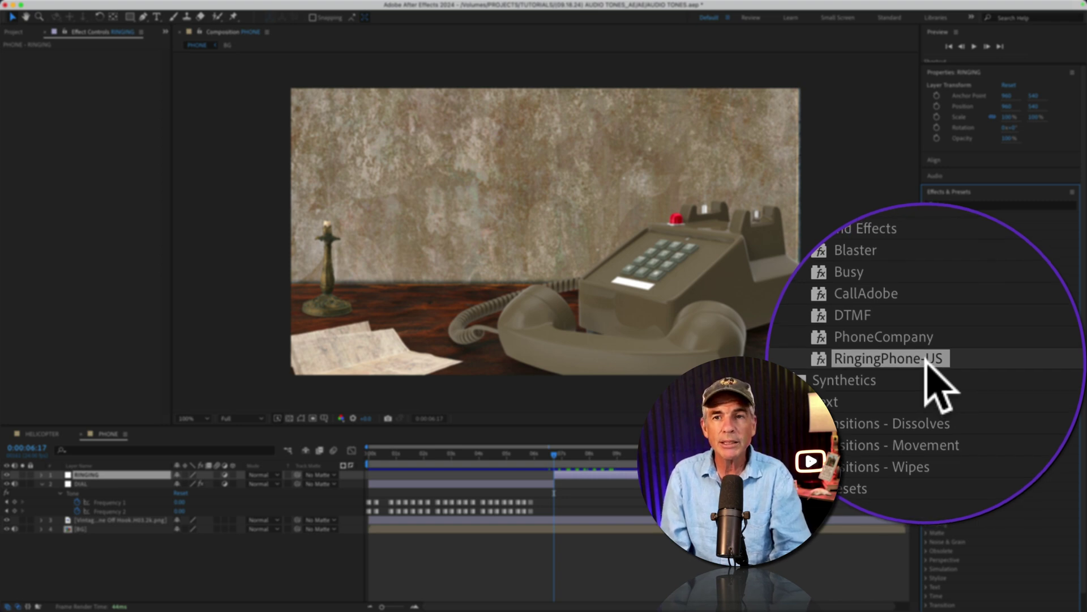
Step: Apply the RingingPhone-US preset to RINGING for a 440/480 Tone, then preview from the start
double_click(929, 362)
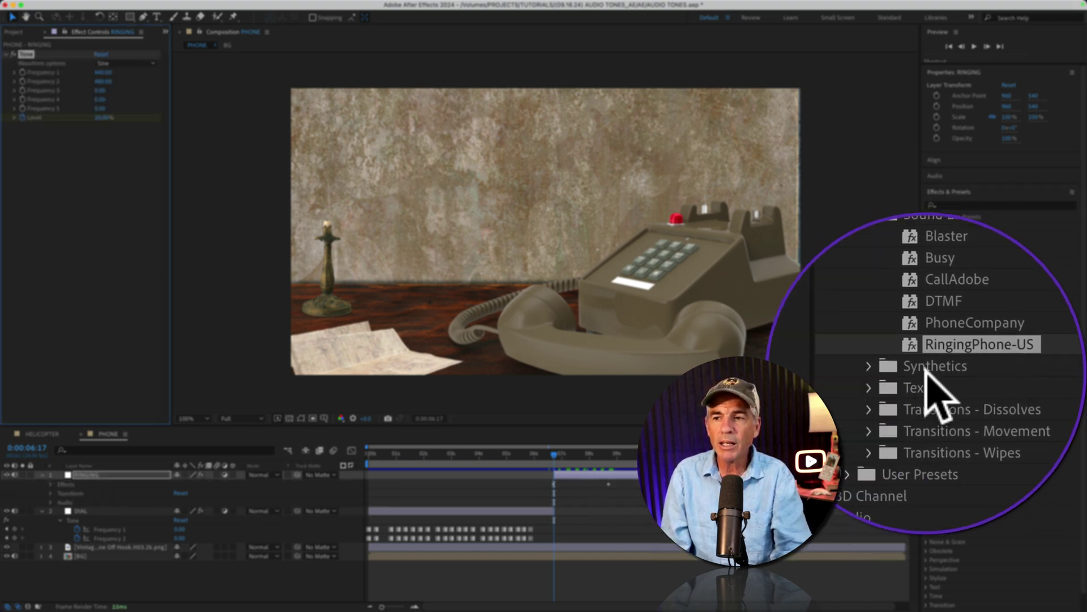
key(Home)
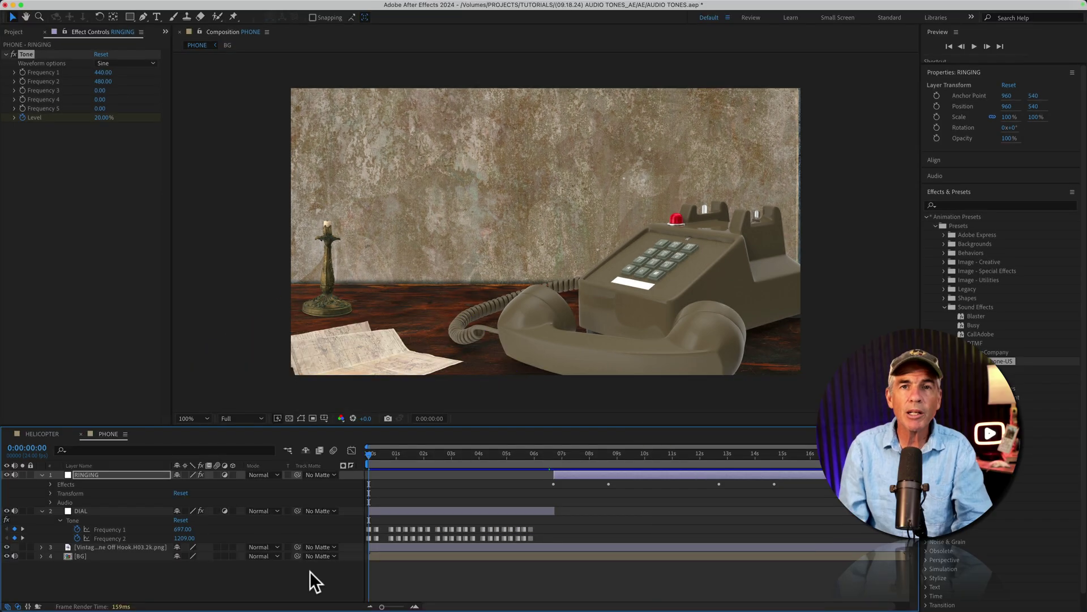
key(space)
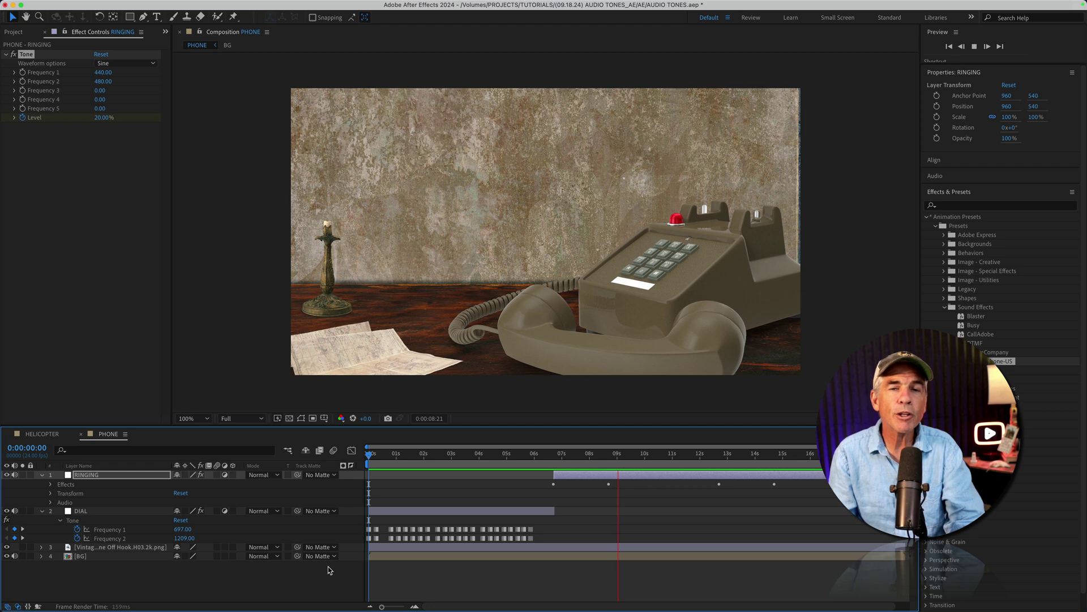
click(219, 6)
mouse_move(227, 93)
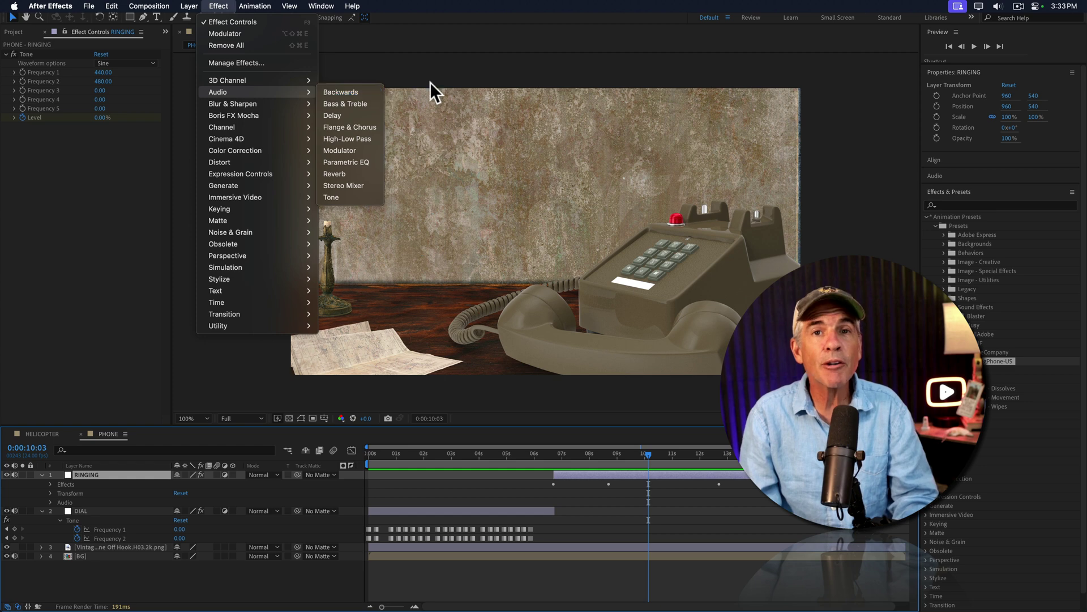
click(473, 79)
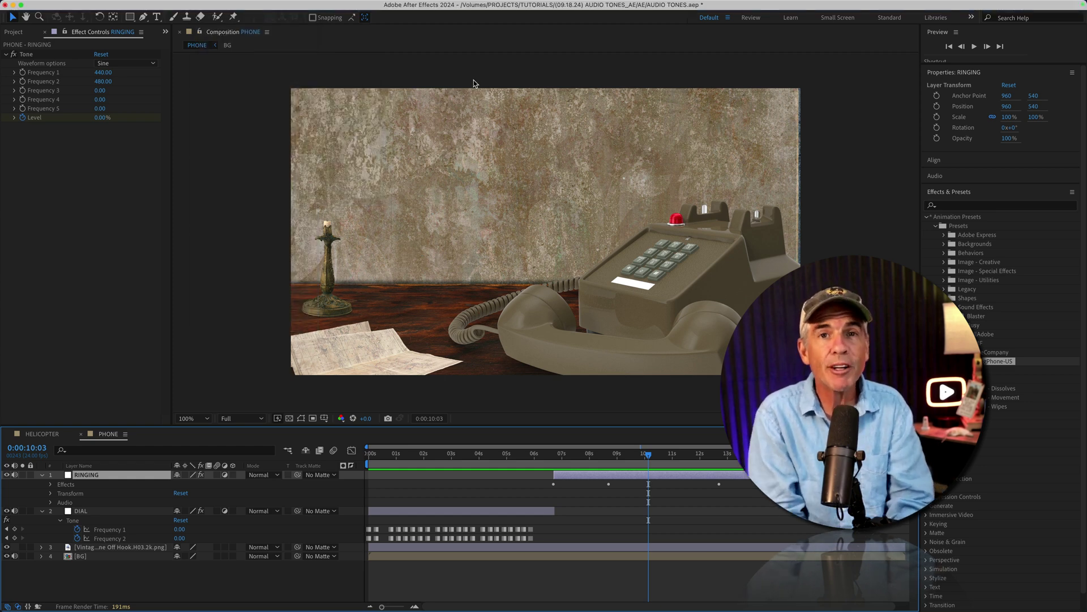